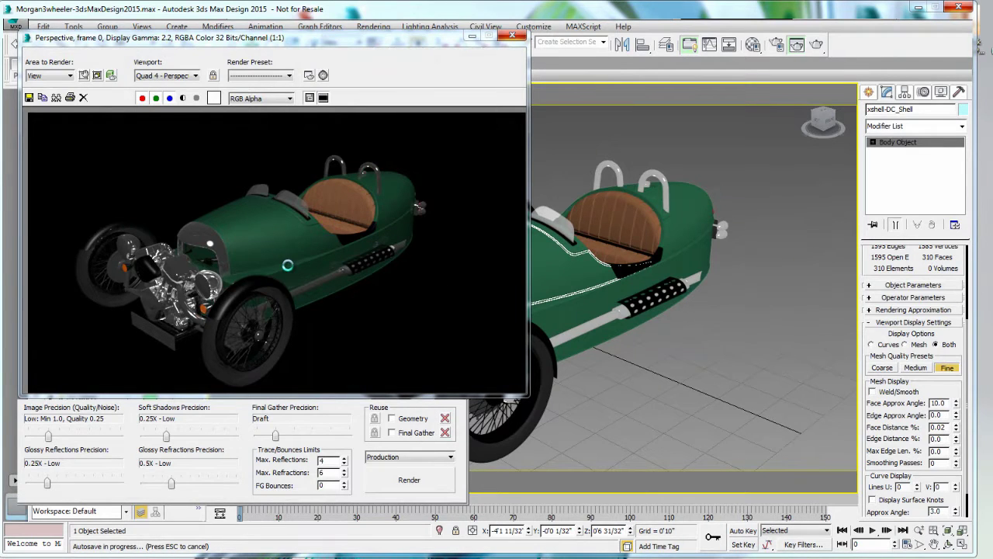
# Close the rendered image and create a new layer in Scene Explorer
pyautogui.click(472, 37)
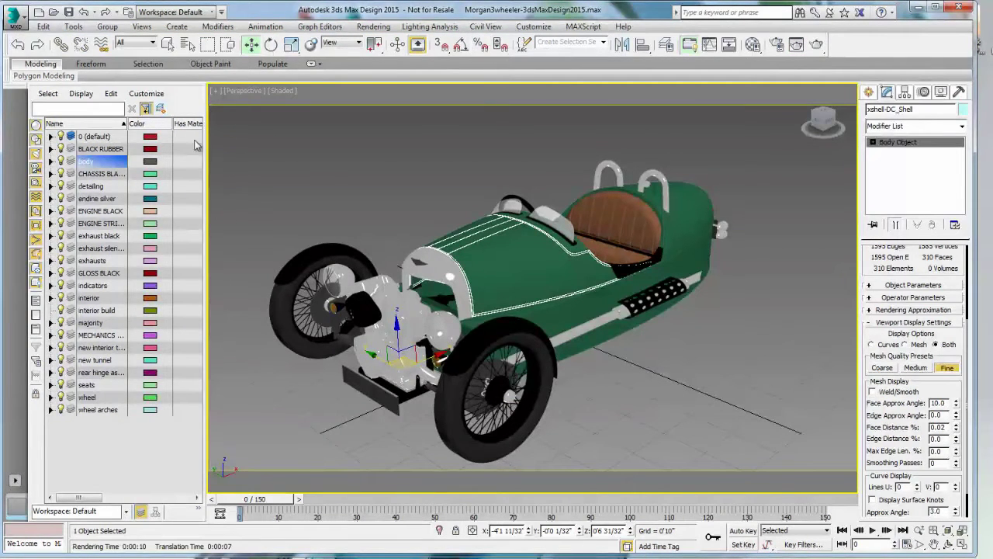
pyautogui.rightClick(88, 423)
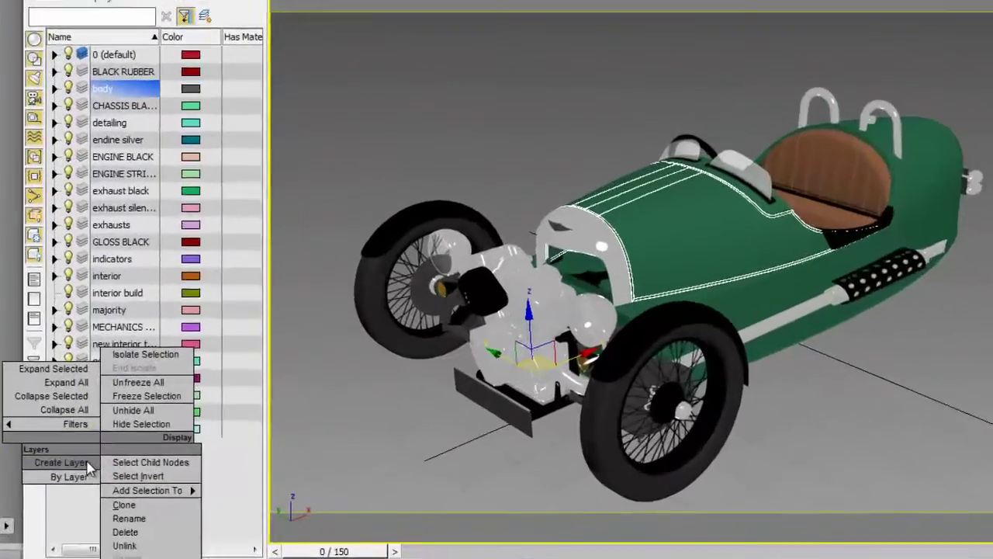
pyautogui.click(62, 434)
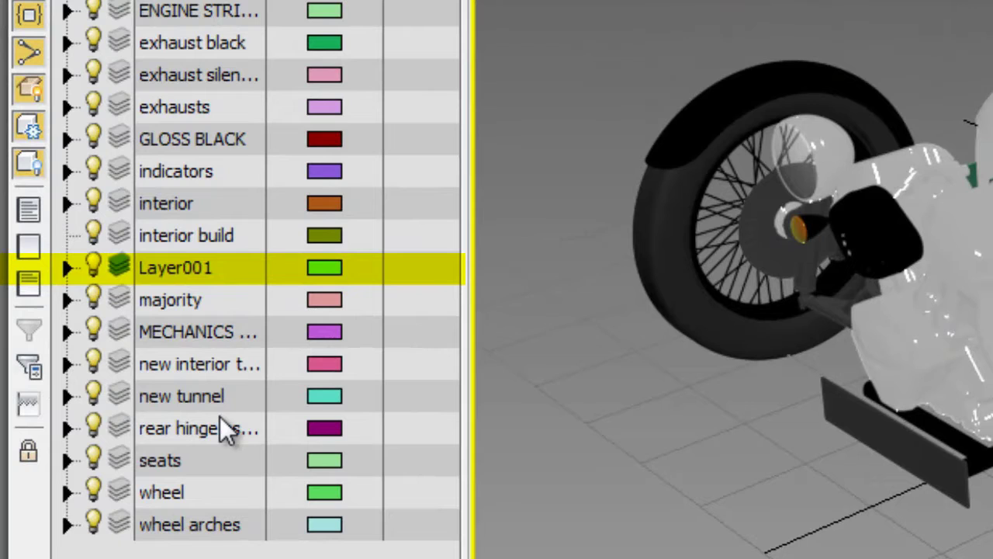
# Rename the new layer Layer001 to 'Lighting'
pyautogui.click(158, 268)
pyautogui.click(157, 268)
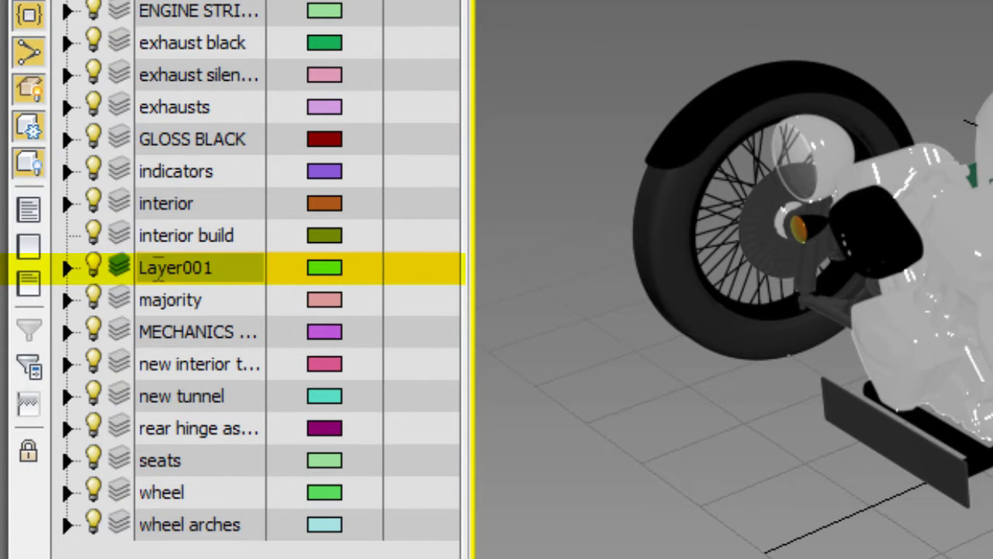
pyautogui.write('Li')
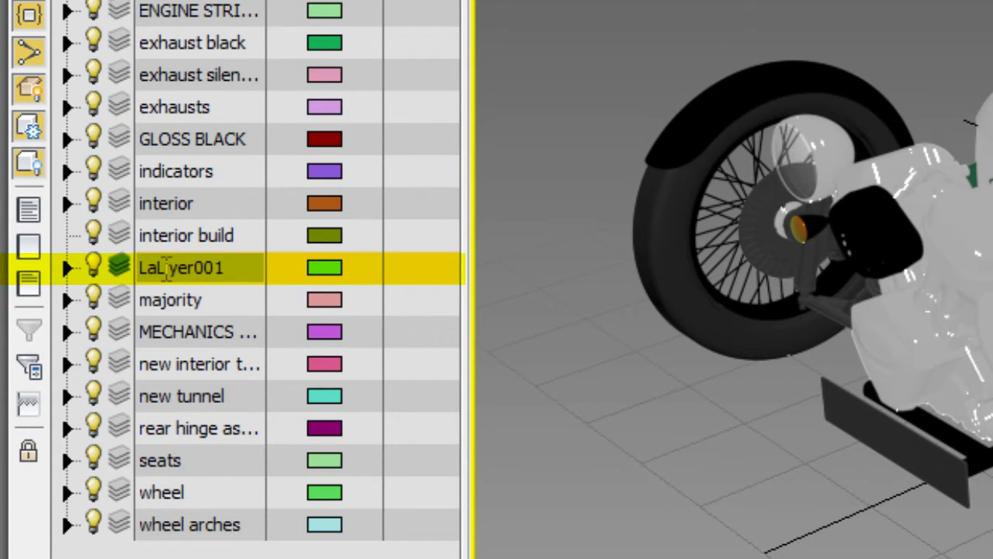
pyautogui.press('Return')
pyautogui.click(239, 276)
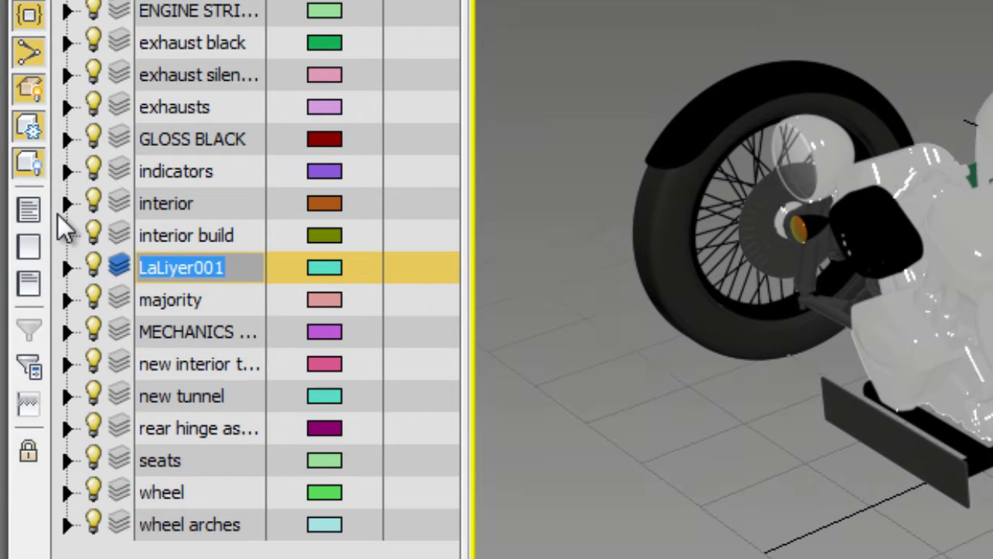
pyautogui.write('Lighting')
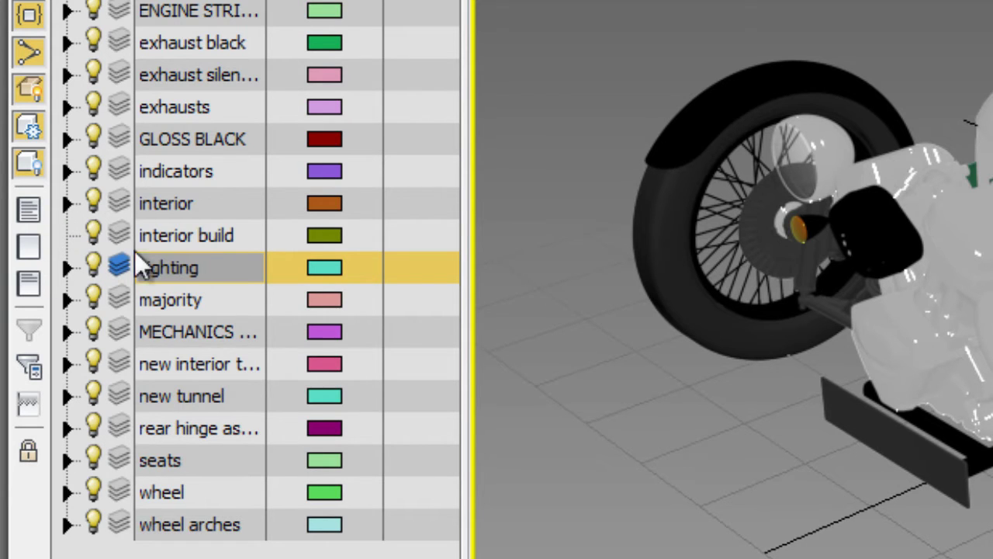
pyautogui.click(118, 268)
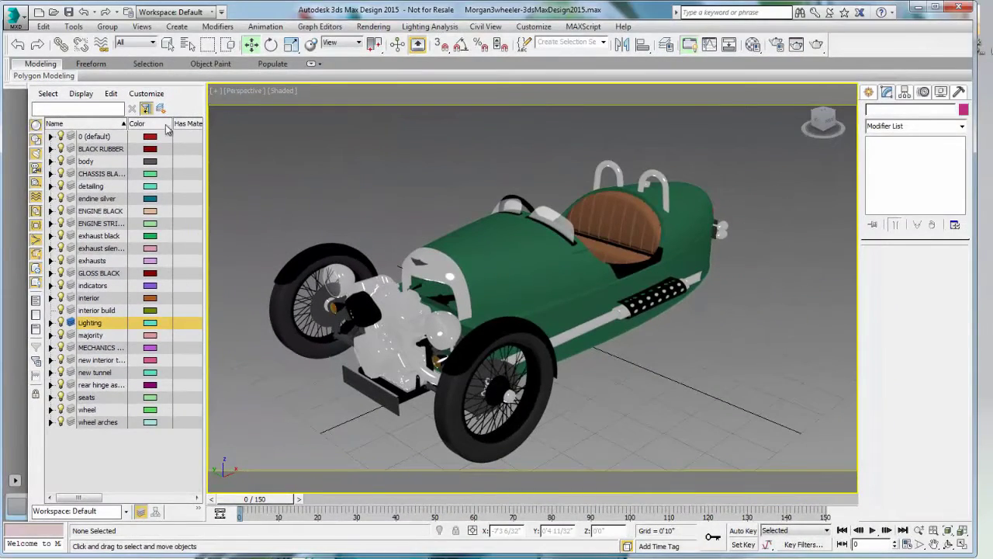
# Place Daylight001 beside the car, accepting photographic exposure control and the physical sky map
pyautogui.click(177, 27)
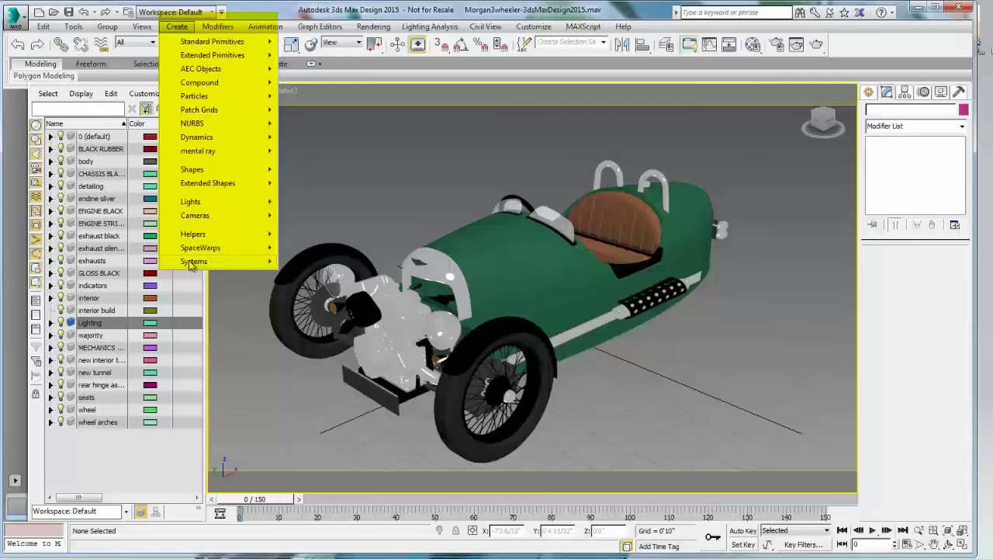
pyautogui.moveTo(190, 262)
pyautogui.click(346, 295)
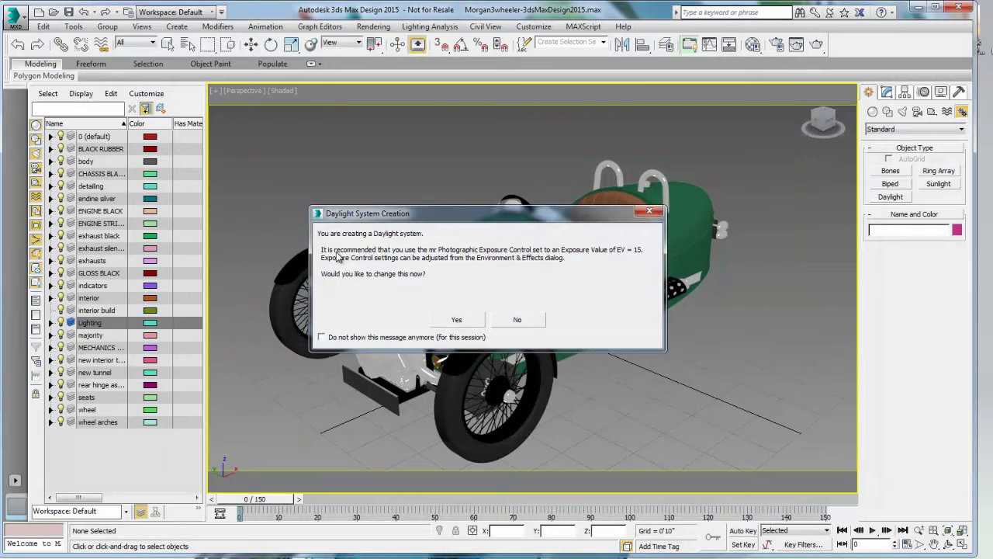
pyautogui.click(456, 321)
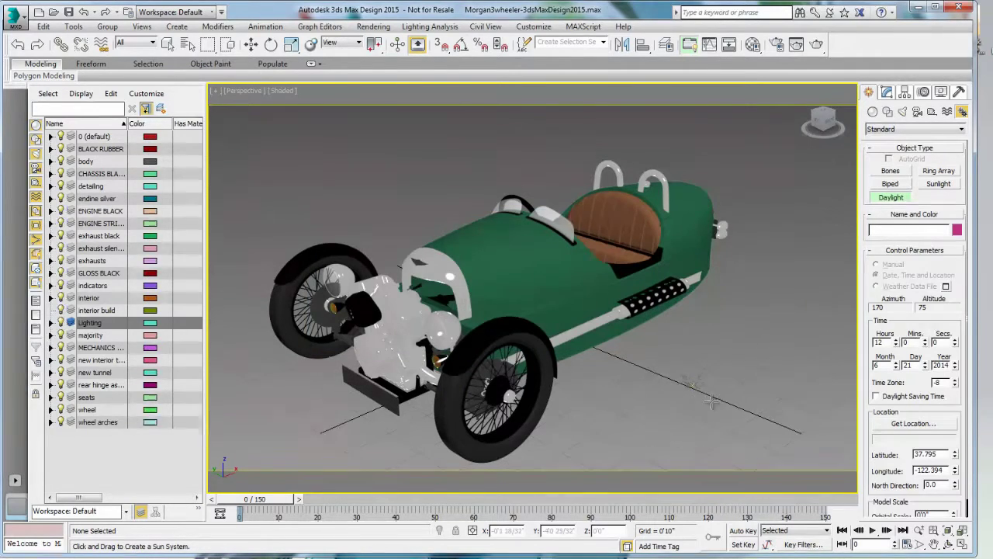
pyautogui.moveTo(711, 400); pyautogui.dragTo(809, 468)
pyautogui.click(768, 316)
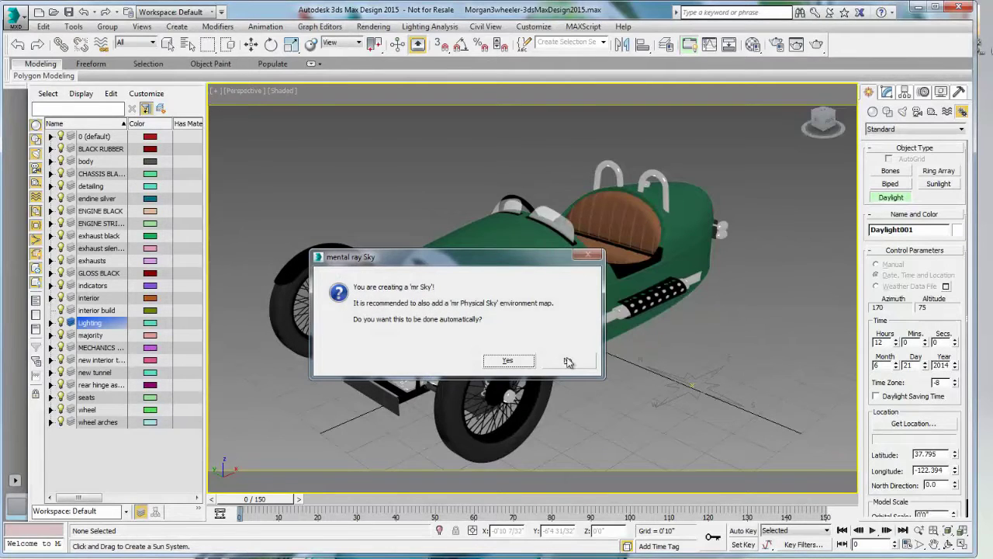
pyautogui.click(507, 362)
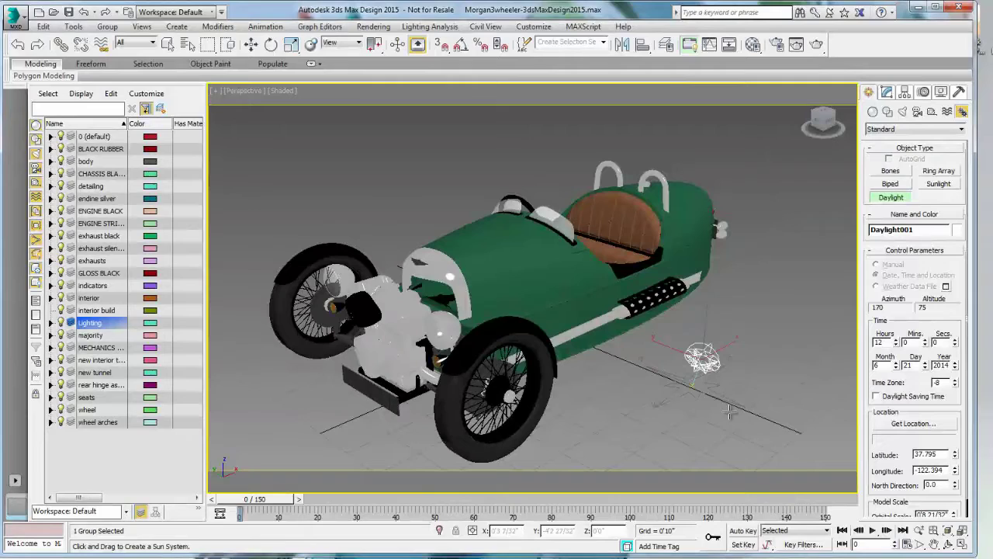
pyautogui.click(731, 461)
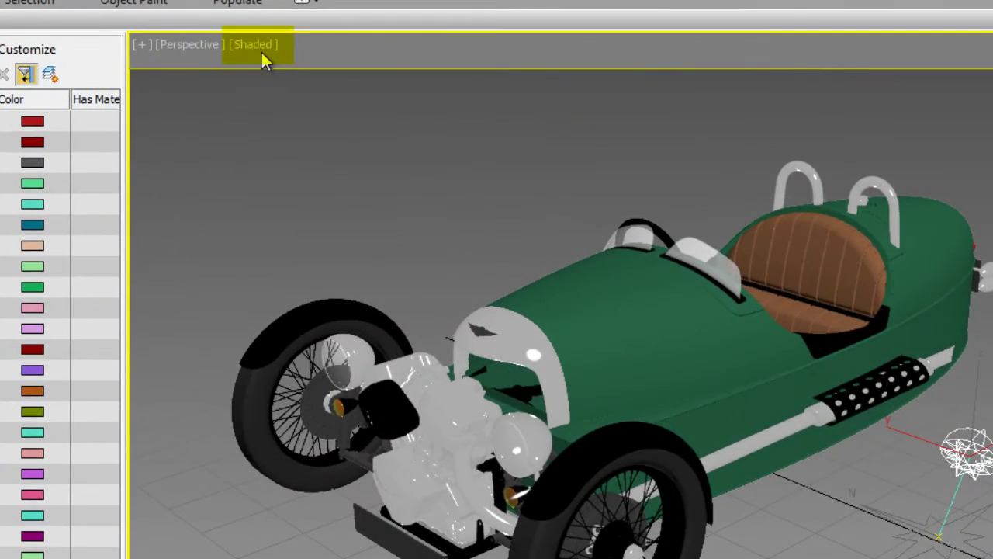
# Set the perspective view to Realistic shading with the environment sky background, and orbit around the car
pyautogui.click(261, 51)
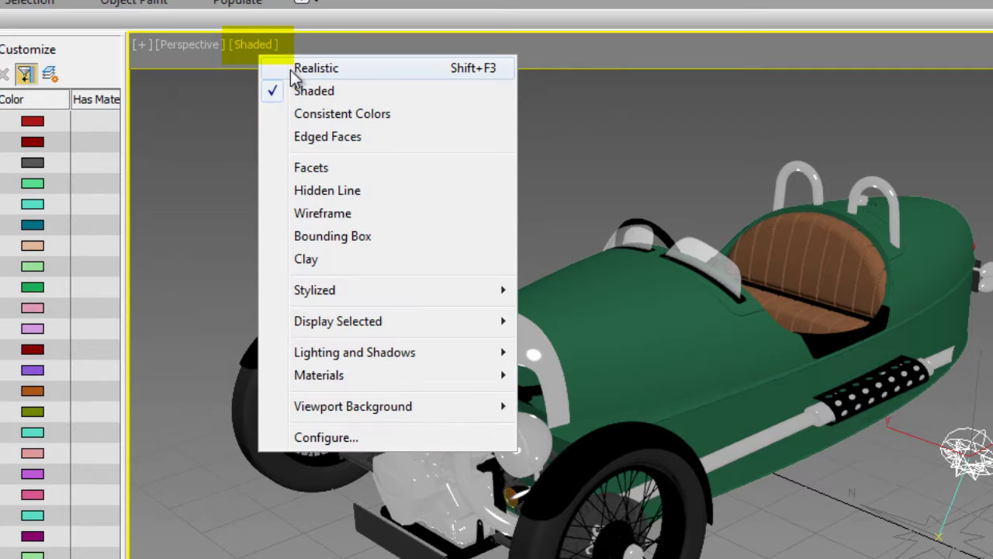
pyautogui.click(290, 69)
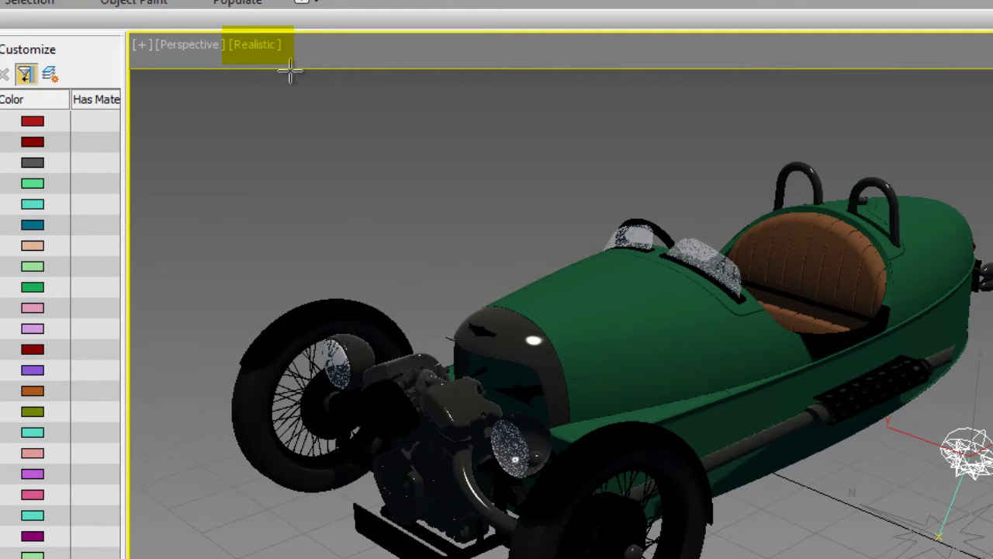
pyautogui.click(250, 46)
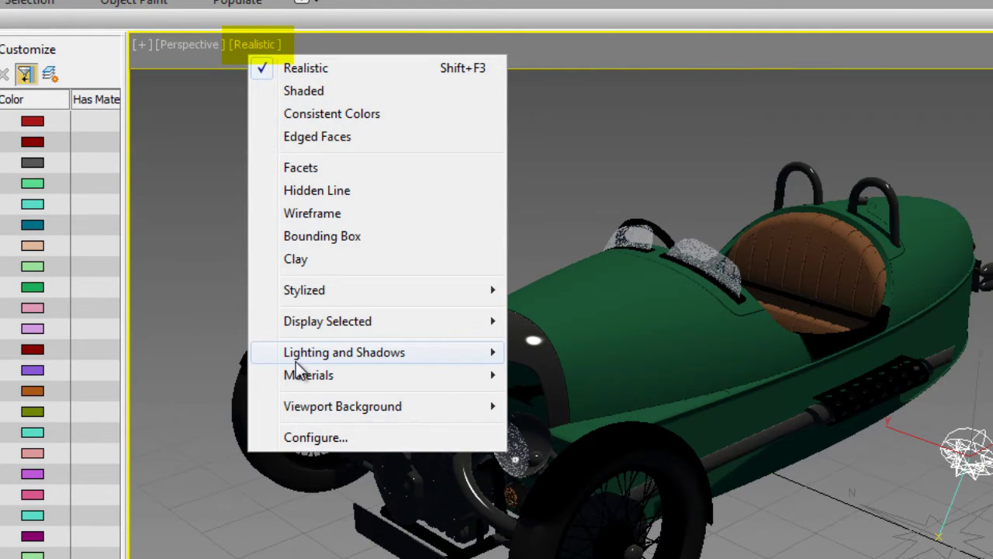
pyautogui.moveTo(300, 365)
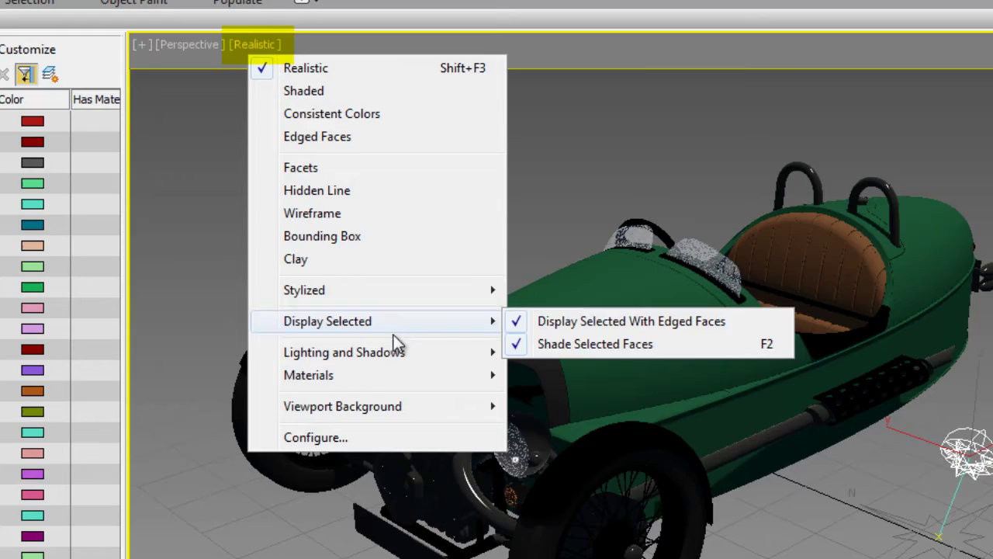
pyautogui.moveTo(386, 405)
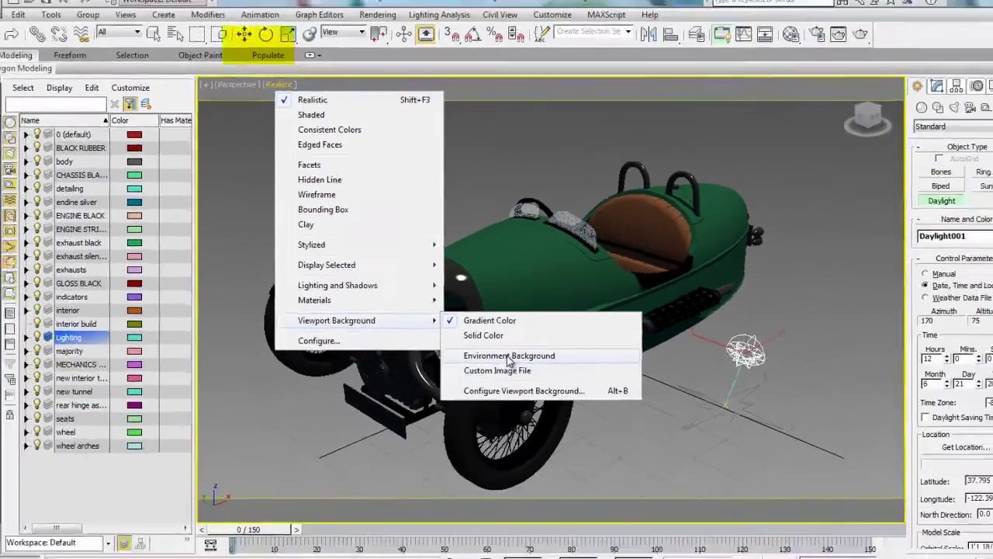
pyautogui.click(509, 355)
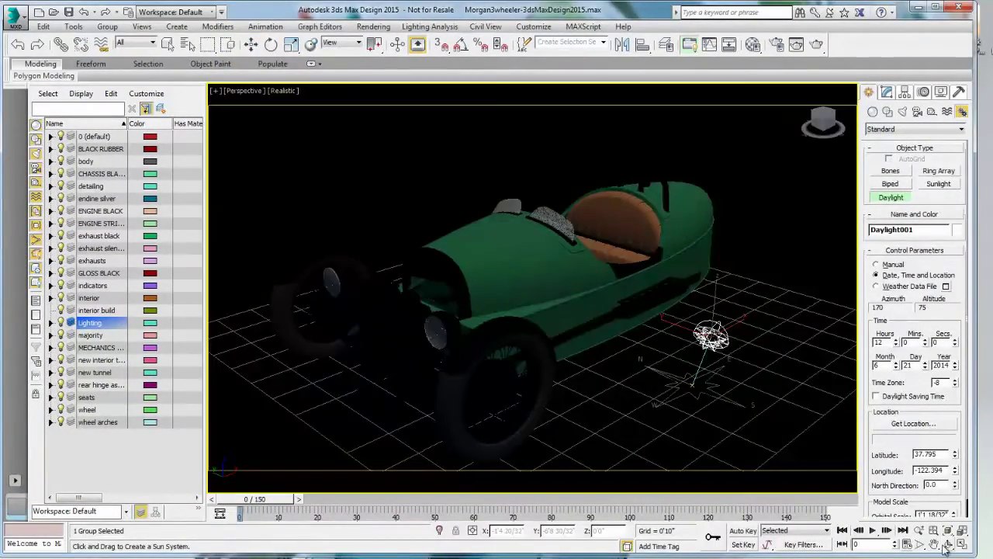
pyautogui.moveTo(613, 363); pyautogui.dragTo(516, 332)
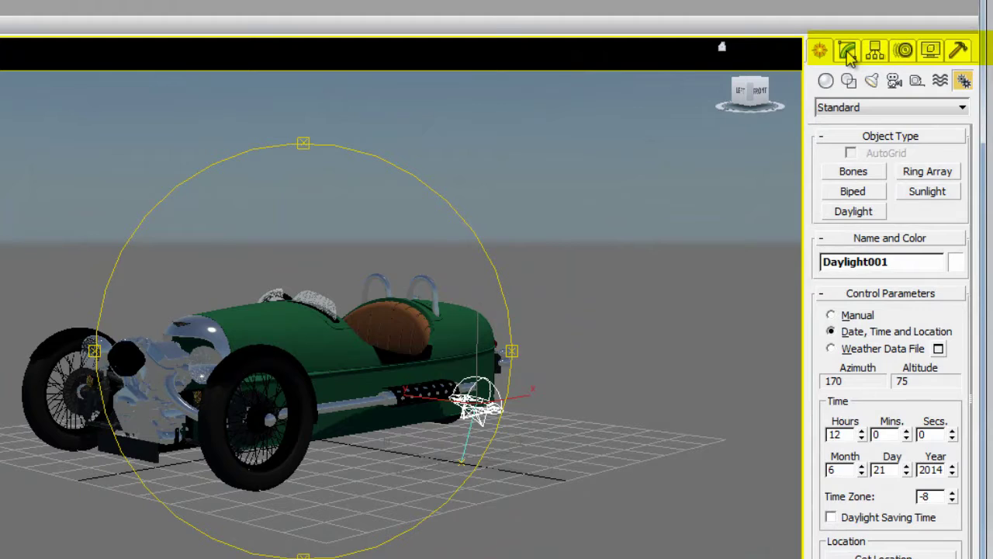
# Open the daylight's Setup time controls and move the hour from 12 through 14 to 6
pyautogui.click(848, 51)
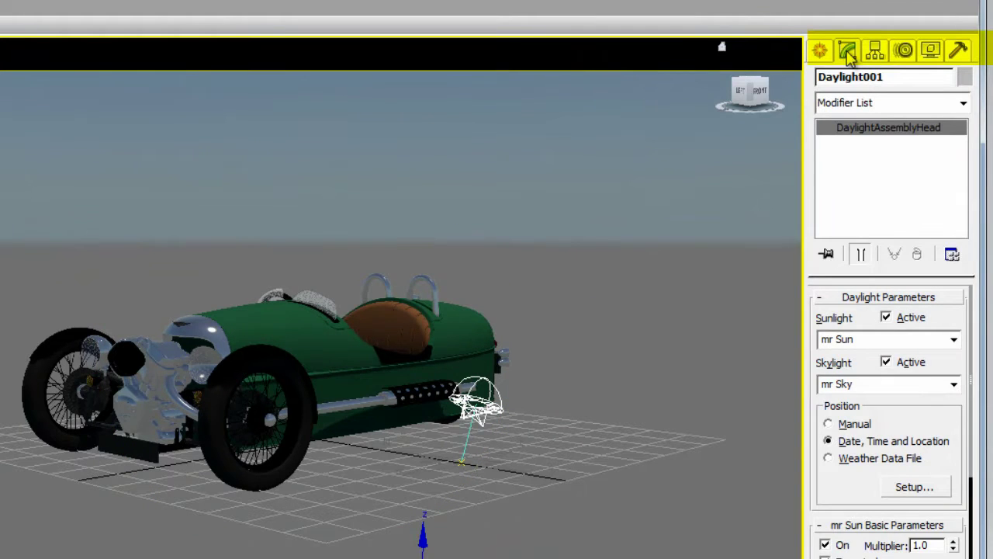
pyautogui.click(919, 487)
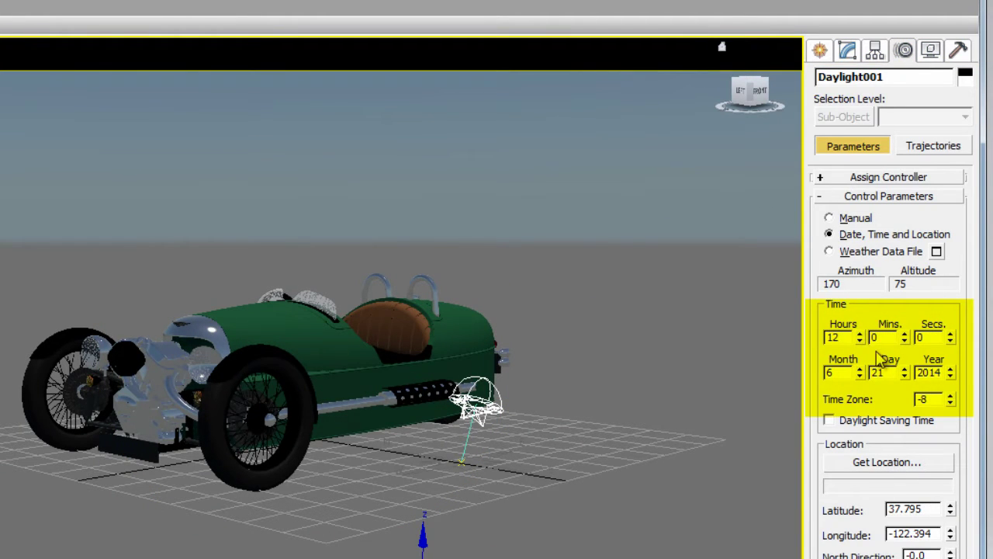
pyautogui.click(859, 334)
pyautogui.click(859, 334)
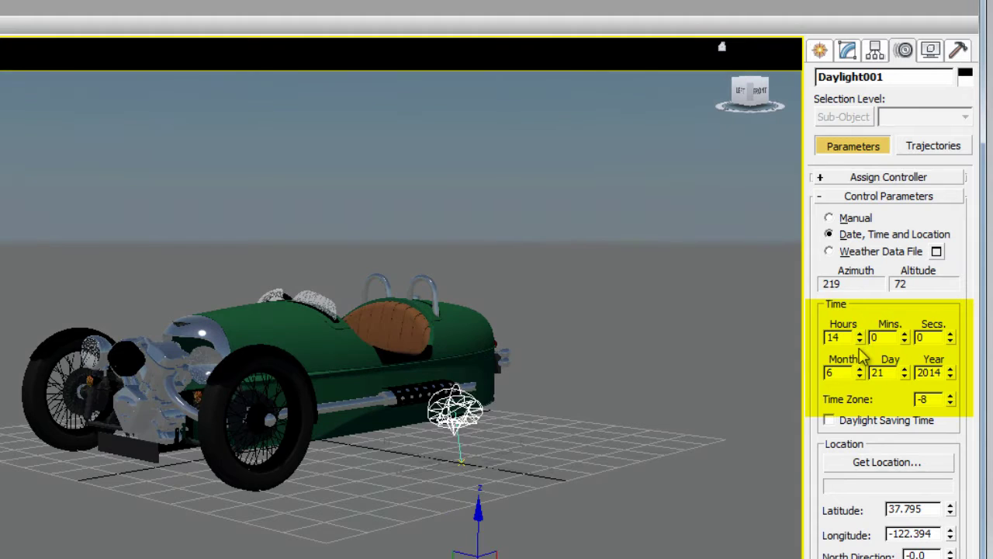
pyautogui.moveTo(859, 338); pyautogui.dragTo(862, 345)
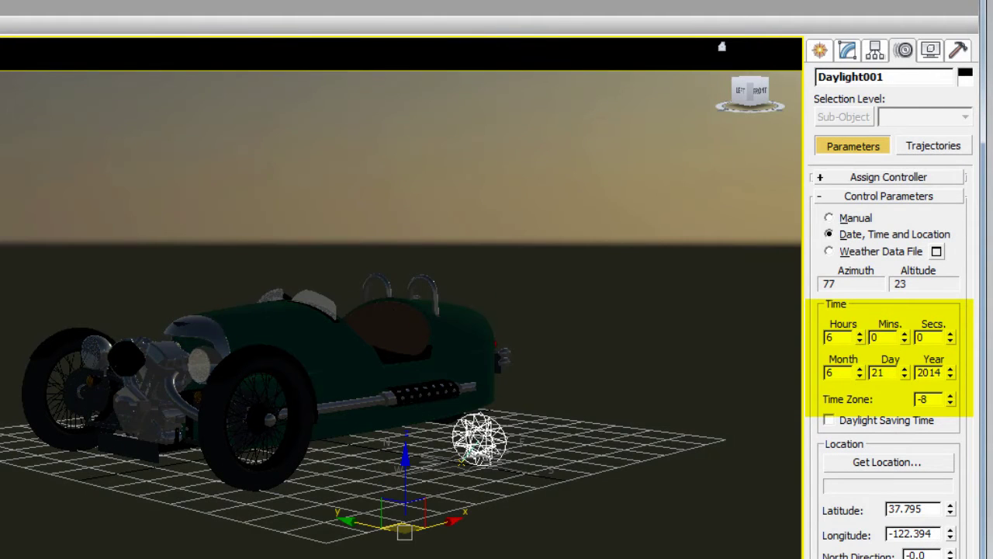
# Lower the view so the horizon drops, and set the sun's hour to 9:00
pyautogui.keyDown('alt'); pyautogui.moveTo(364, 388); pyautogui.dragTo(397, 388, button='middle'); pyautogui.keyUp('alt')
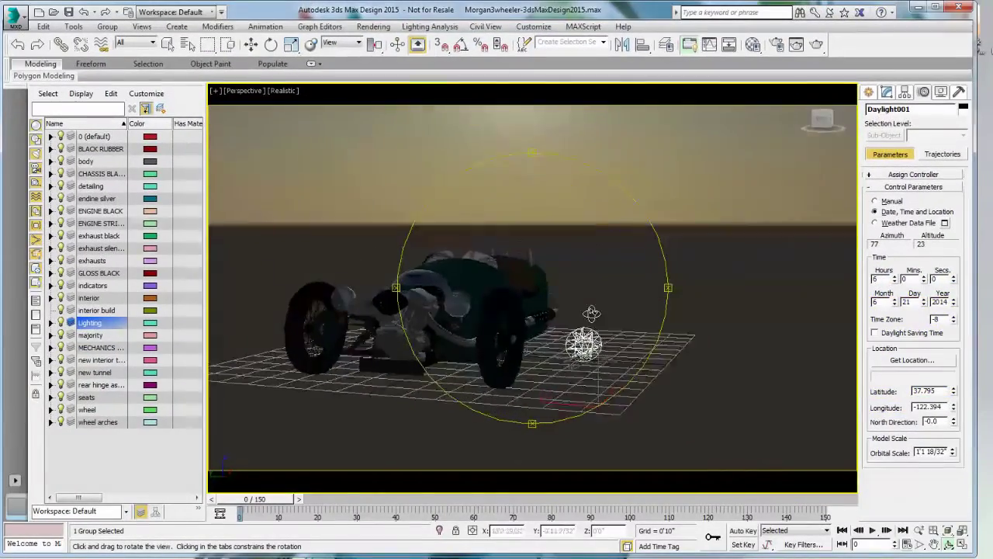
pyautogui.moveTo(591, 313); pyautogui.dragTo(553, 318)
pyautogui.click(894, 276)
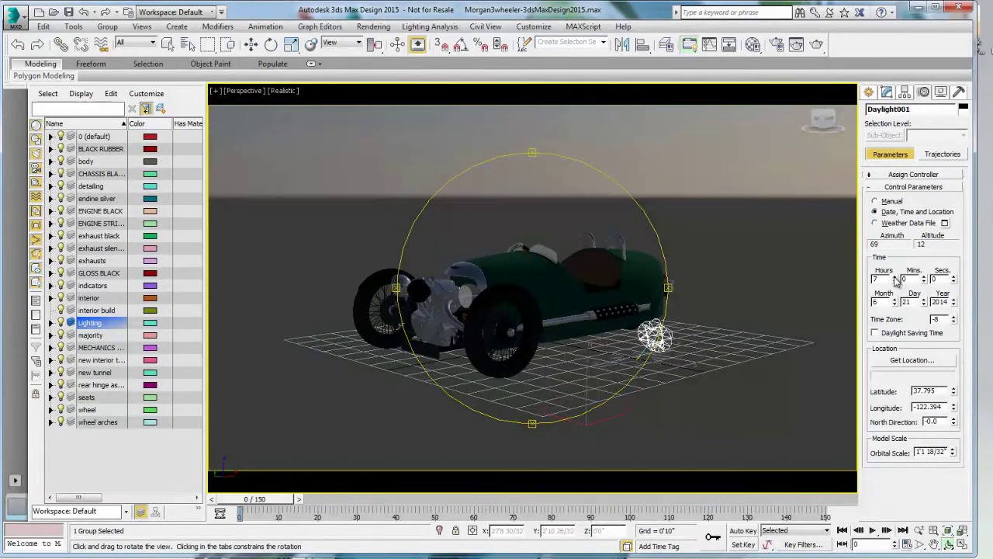
pyautogui.click(894, 277)
pyautogui.click(893, 276)
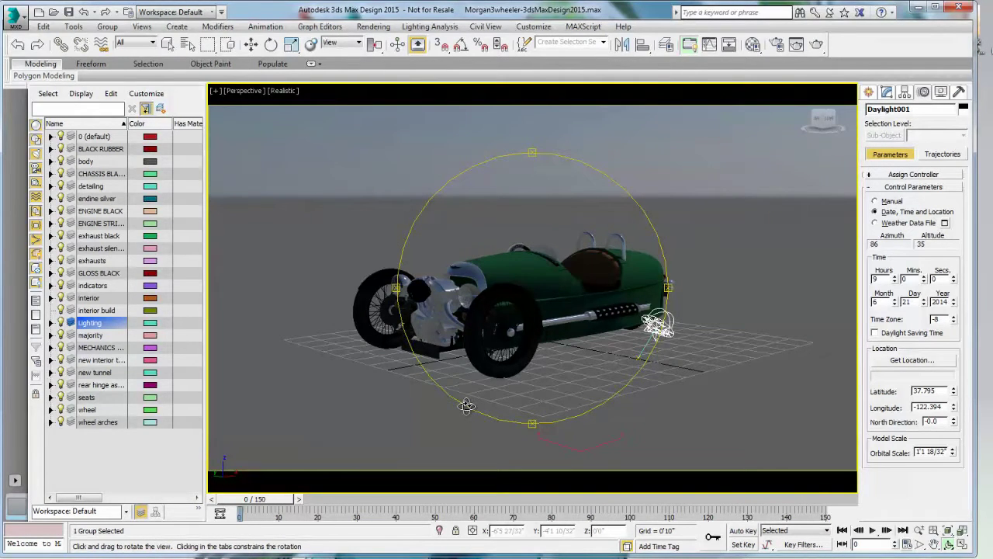
# Draw a large Plane001 ground plane beneath the three-wheeler
pyautogui.click(887, 92)
pyautogui.click(869, 92)
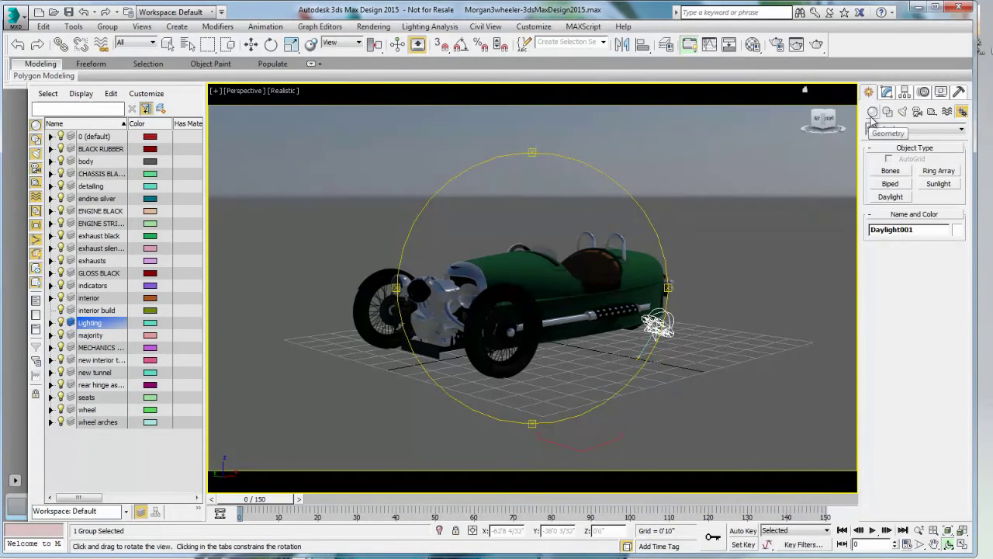
pyautogui.click(873, 113)
pyautogui.click(941, 224)
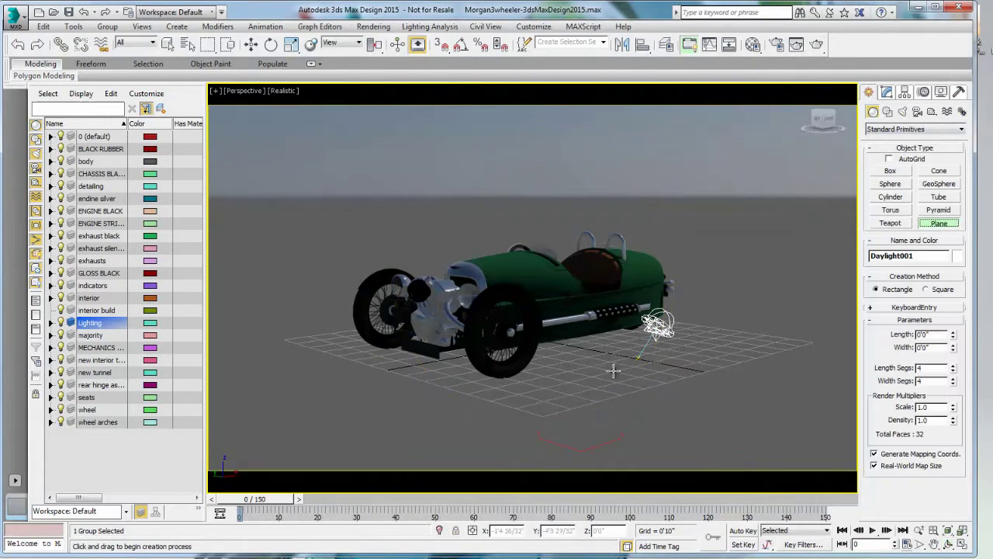
pyautogui.moveTo(582, 347)
pyautogui.keyDown('alt'); pyautogui.mouseDown(button='middle')
pyautogui.moveTo(588, 334)
pyautogui.moveTo(577, 360)
pyautogui.mouseUp(button='middle'); pyautogui.keyUp('alt')
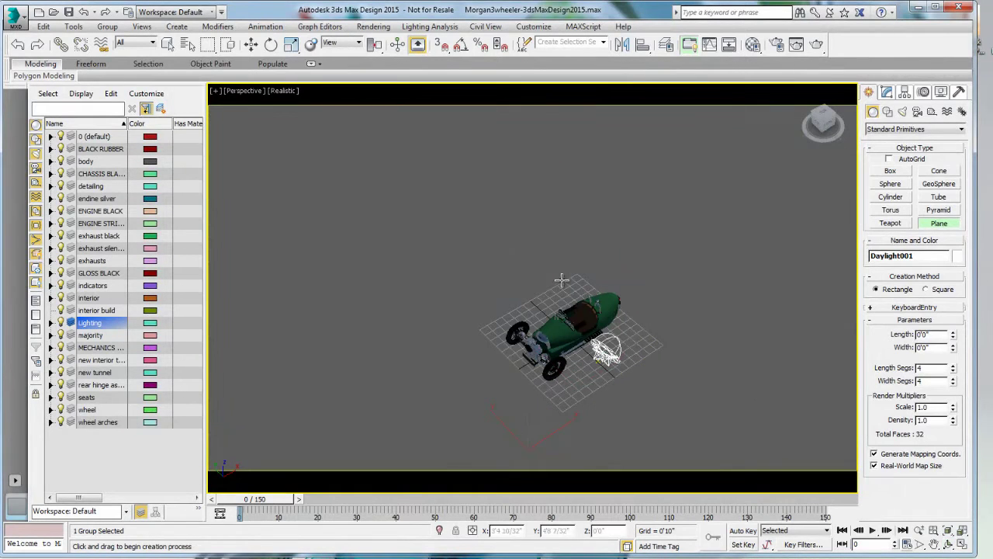
pyautogui.moveTo(588, 153); pyautogui.dragTo(570, 281)
pyautogui.moveTo(564, 332); pyautogui.dragTo(501, 462)
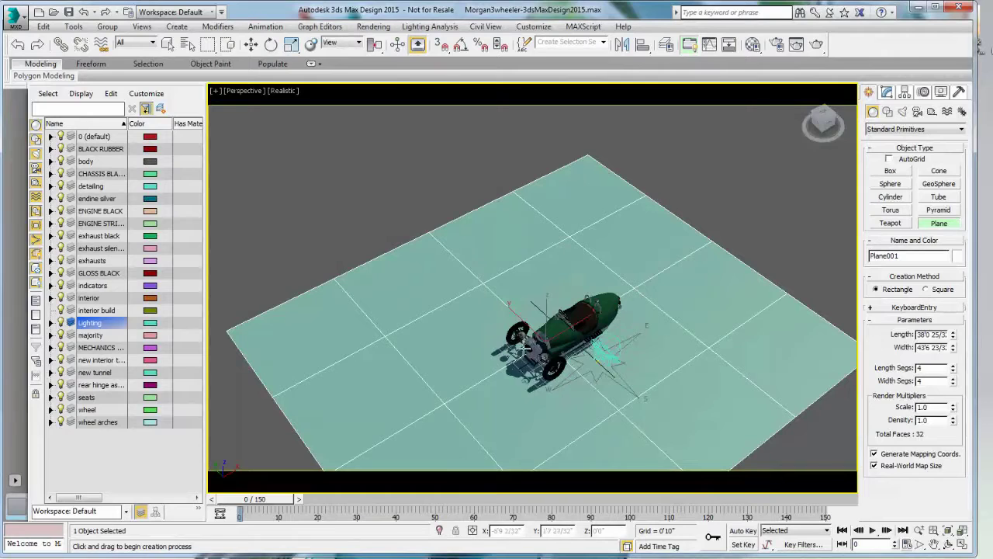
# Hide the viewport grid and open the Material Editor
pyautogui.click(217, 91)
pyautogui.click(231, 152)
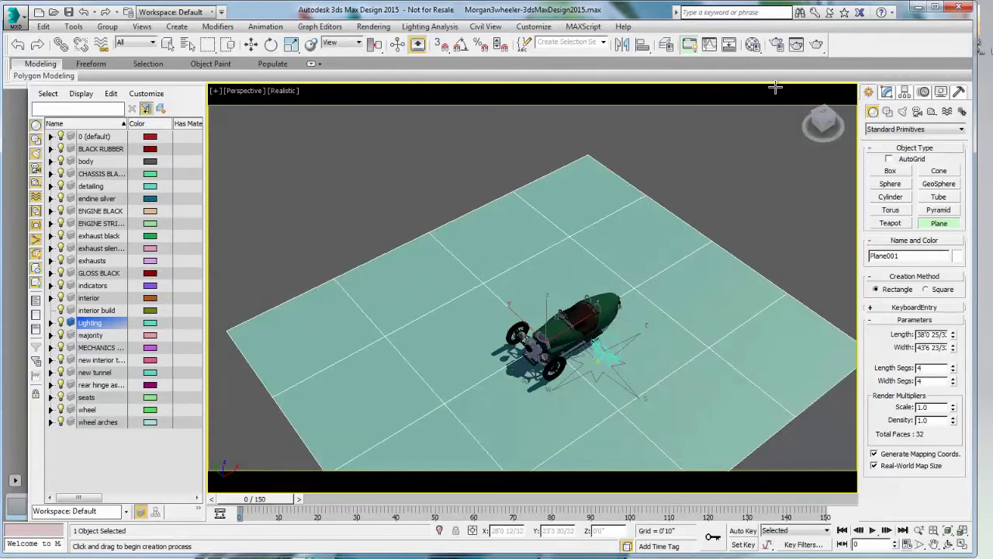
pyautogui.click(753, 44)
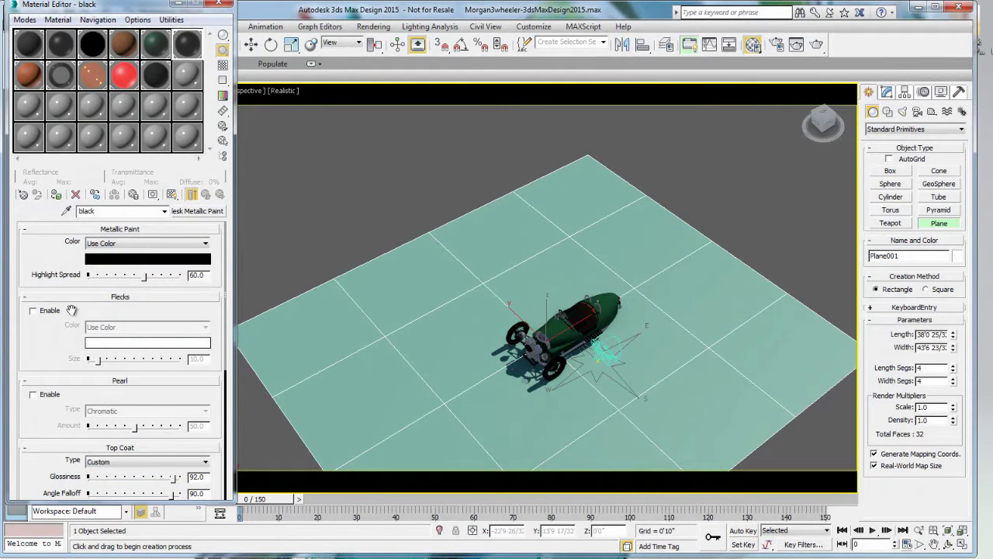
# Assign material 13 - Default with the Pearl Finish template to the plane, then select the daylight
pyautogui.click(30, 114)
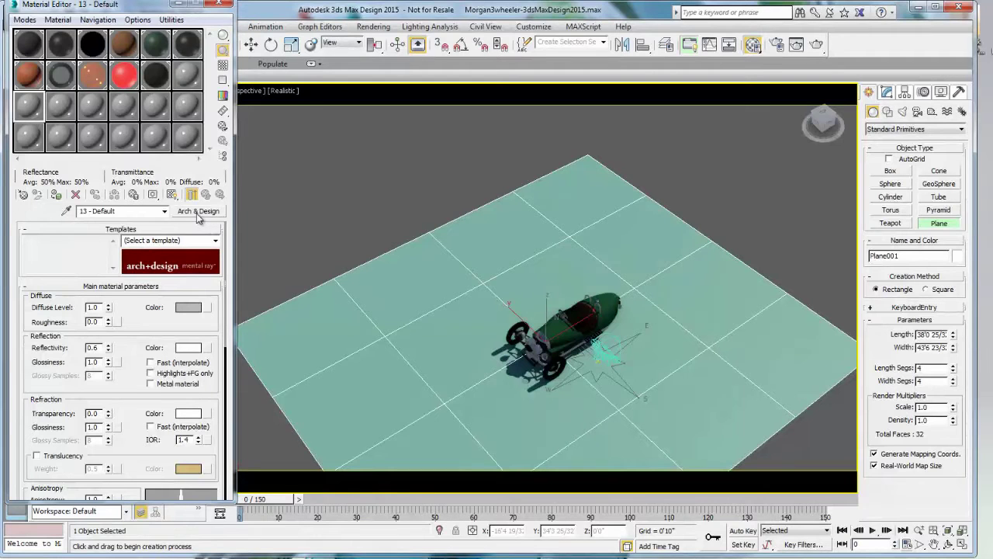
pyautogui.click(215, 241)
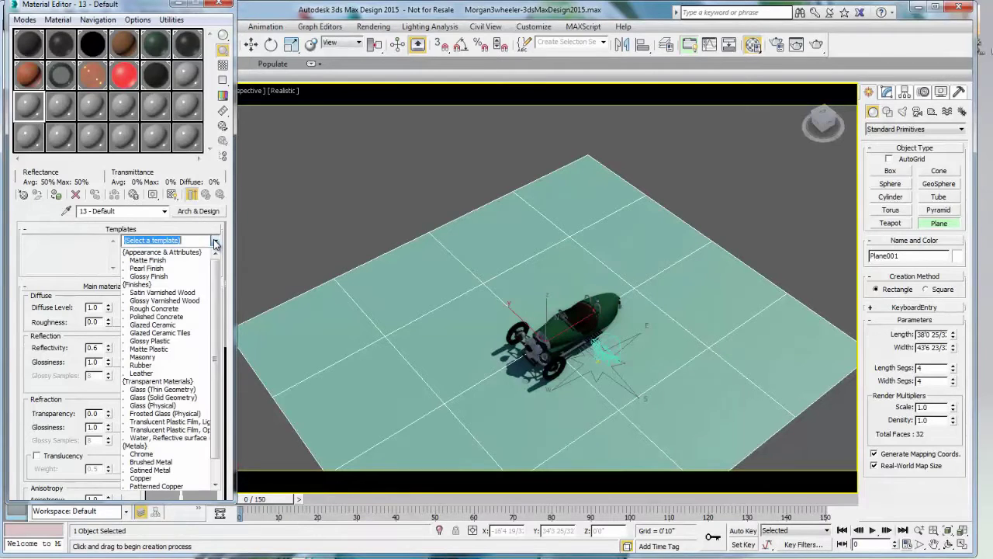
pyautogui.click(183, 267)
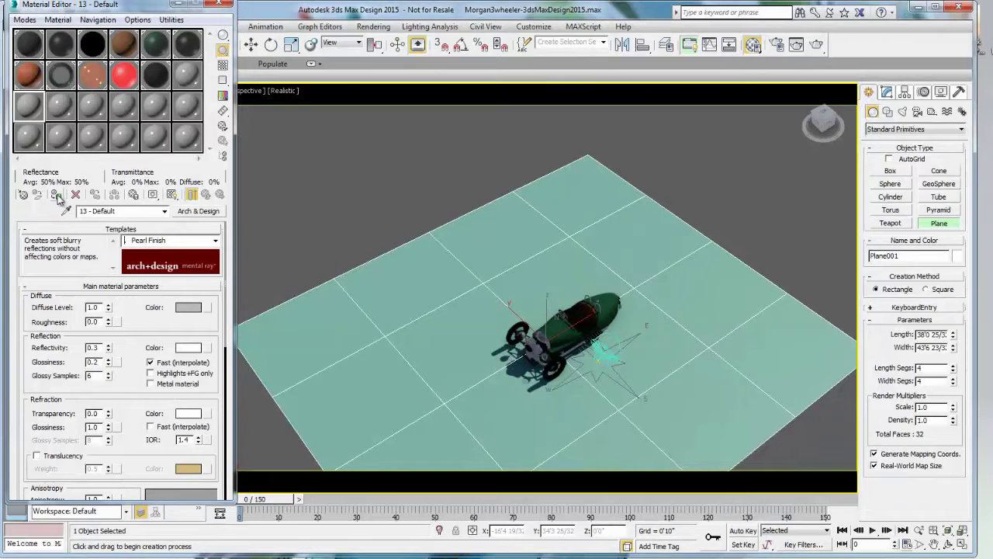
pyautogui.click(57, 195)
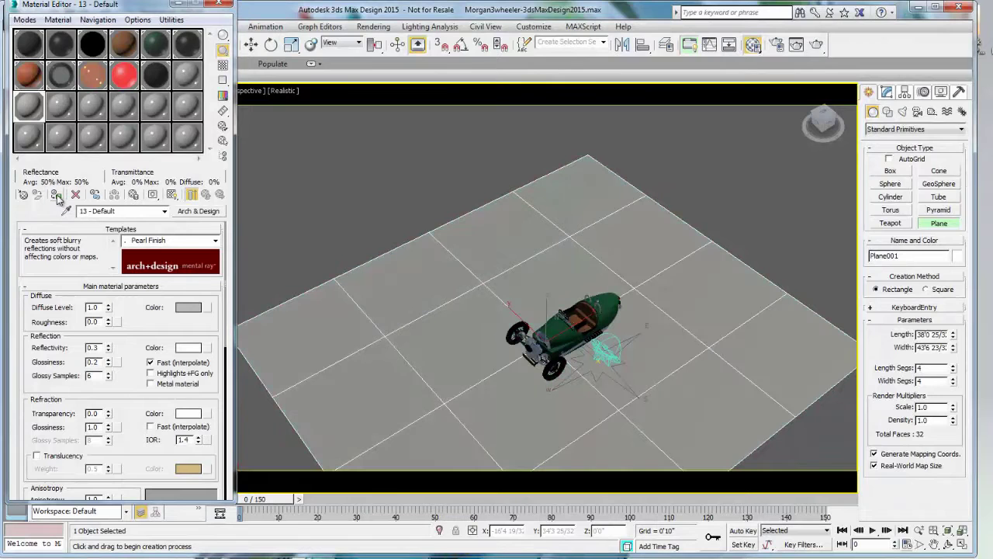
pyautogui.click(218, 6)
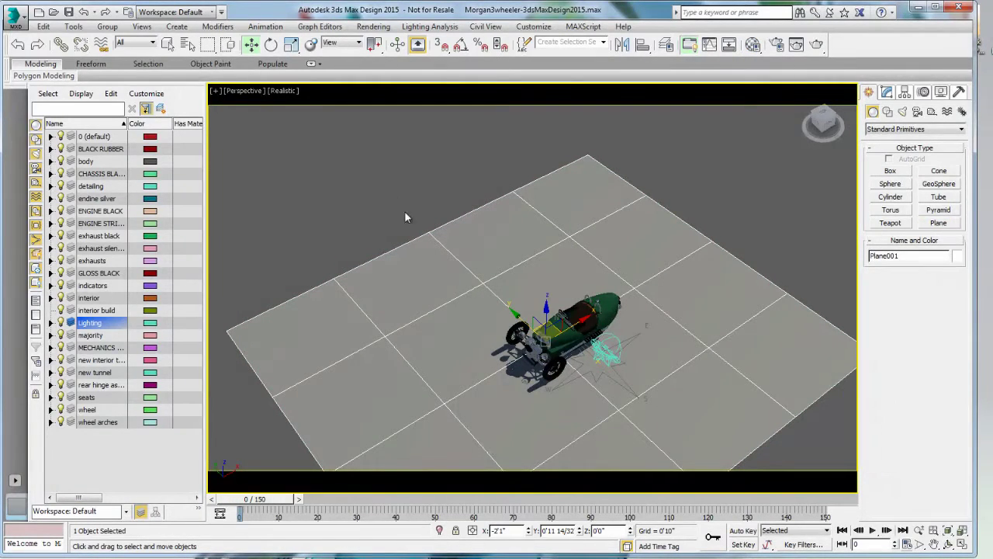
pyautogui.click(606, 351)
# Set the daylight's hour to 16:00 in the Motion panel
pyautogui.click(889, 95)
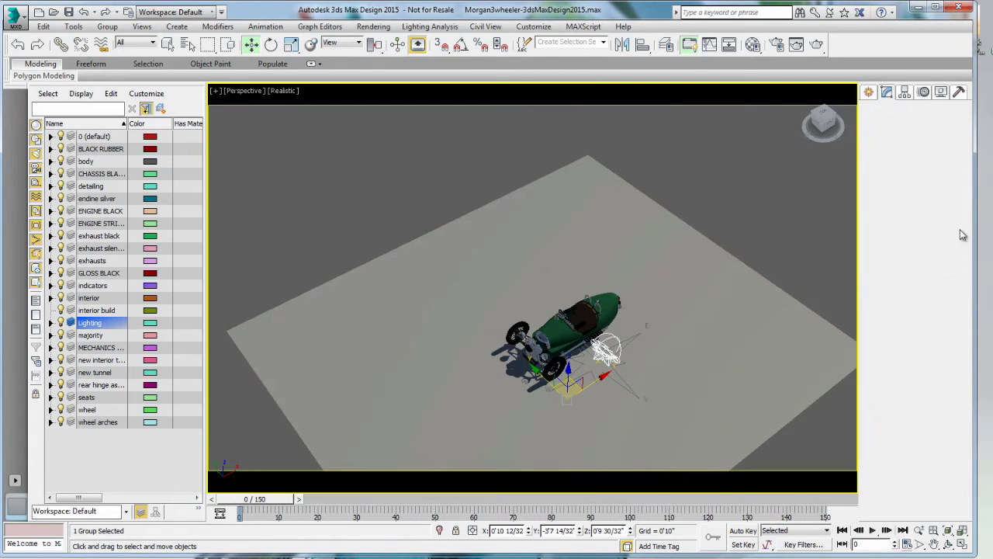
pyautogui.click(938, 379)
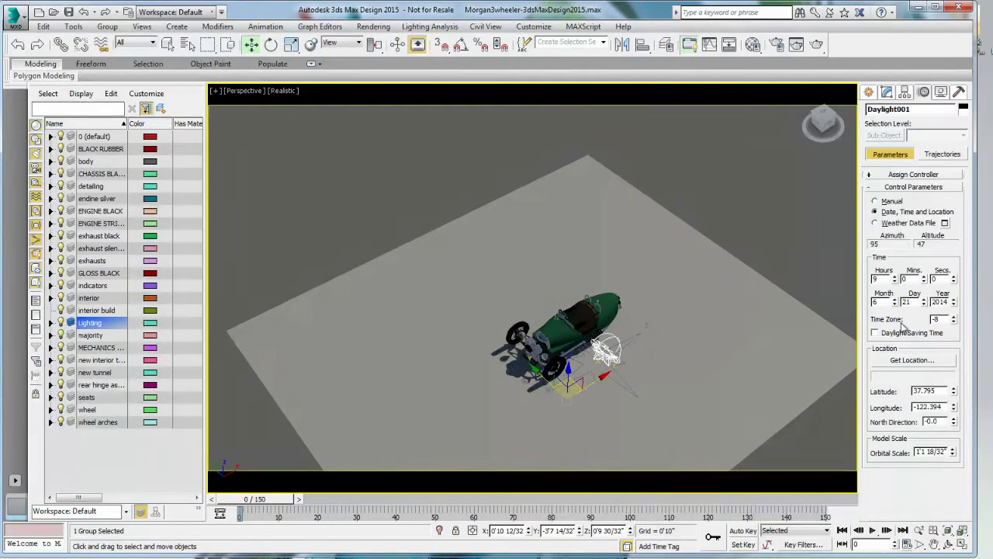
pyautogui.click(896, 277)
pyautogui.click(895, 277)
pyautogui.click(896, 277)
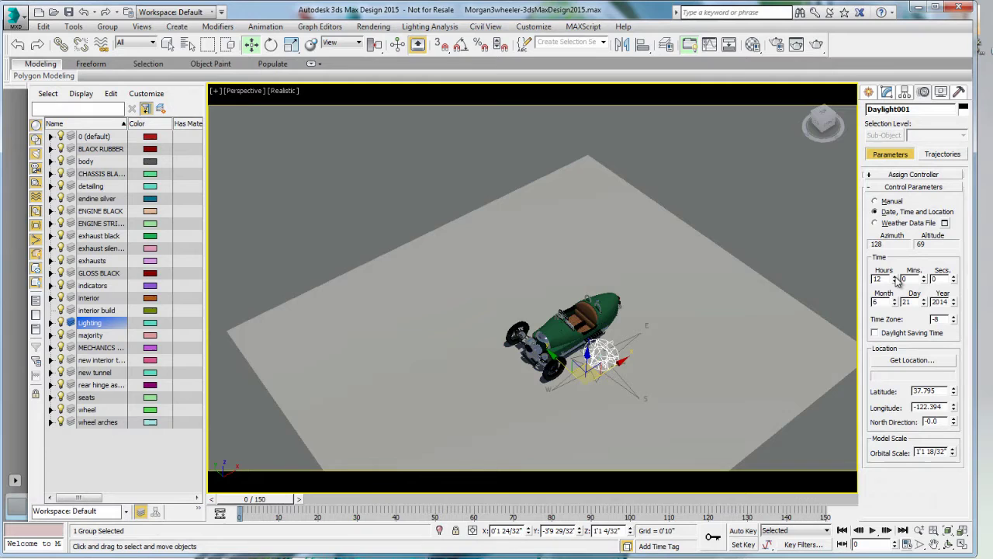
pyautogui.click(896, 277)
pyautogui.click(896, 277)
pyautogui.click(895, 277)
pyautogui.click(896, 277)
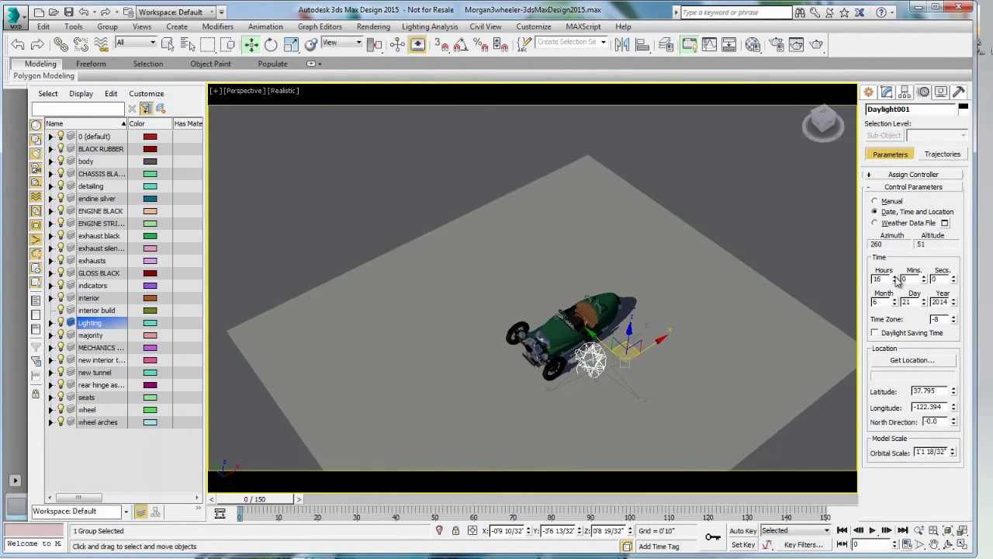
pyautogui.click(895, 277)
pyautogui.click(895, 281)
# Rotate Compass001 about 15.5° around Z, then orbit down to a low side view
pyautogui.rightClick(660, 381)
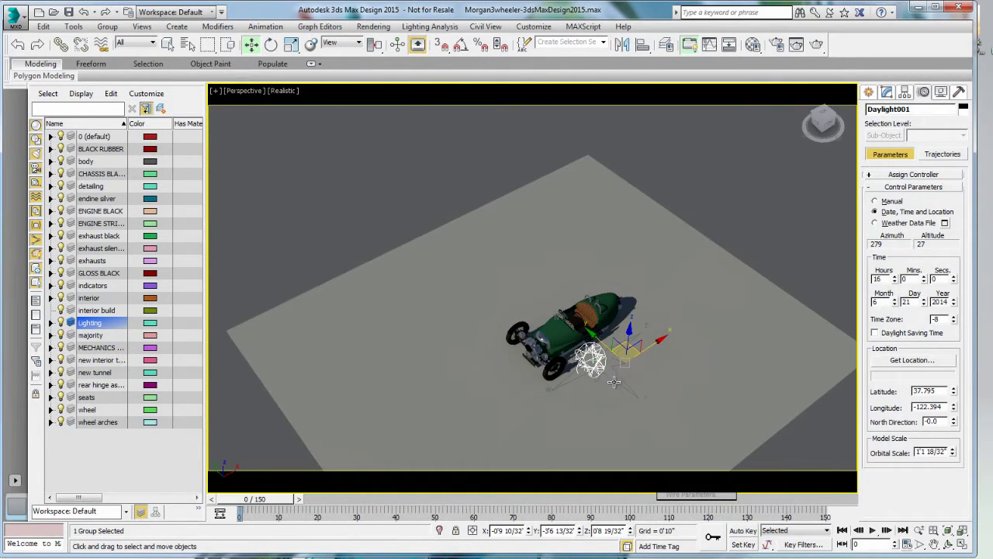
pyautogui.click(613, 379)
pyautogui.click(271, 45)
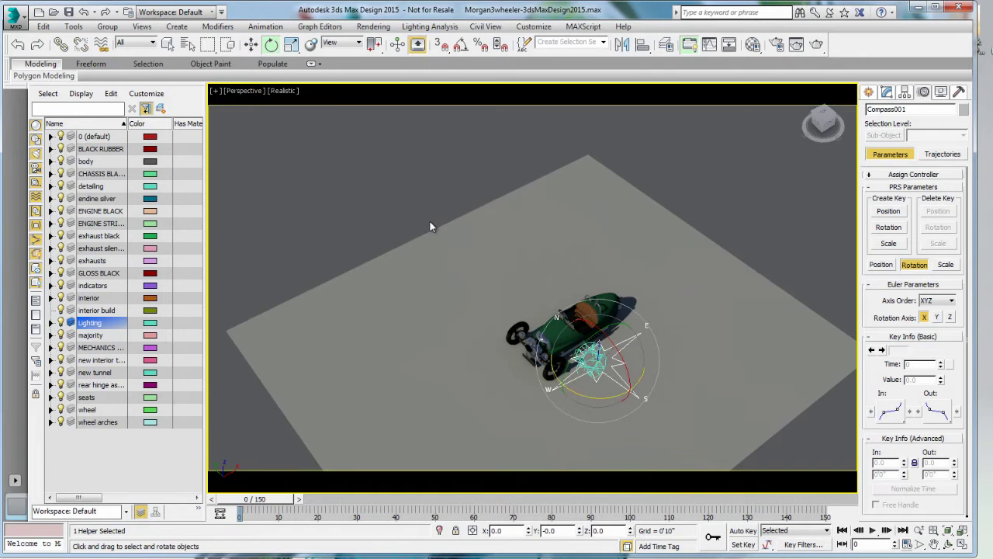
pyautogui.moveTo(587, 398); pyautogui.dragTo(678, 390)
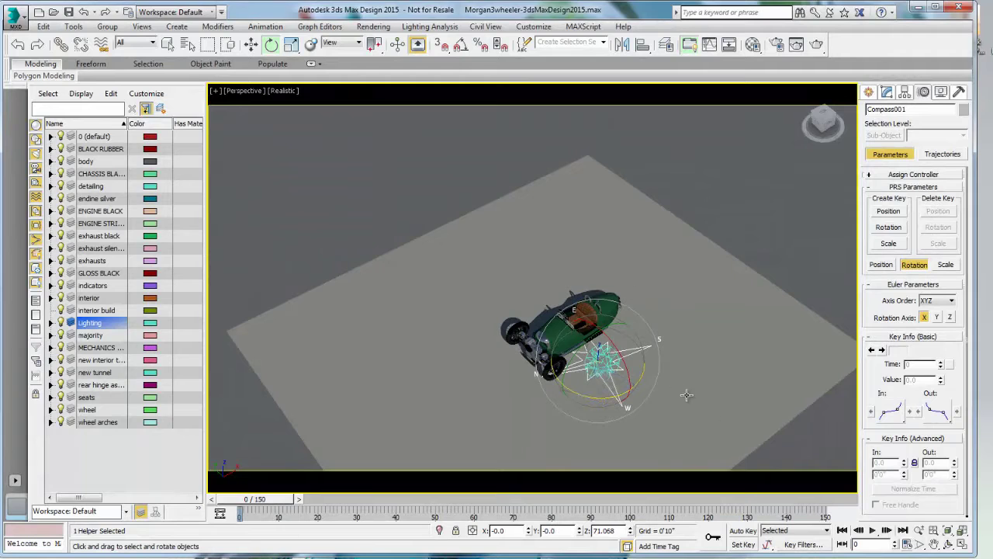
pyautogui.click(947, 544)
pyautogui.moveTo(543, 386); pyautogui.dragTo(563, 360)
pyautogui.scroll(3, 541, 349)
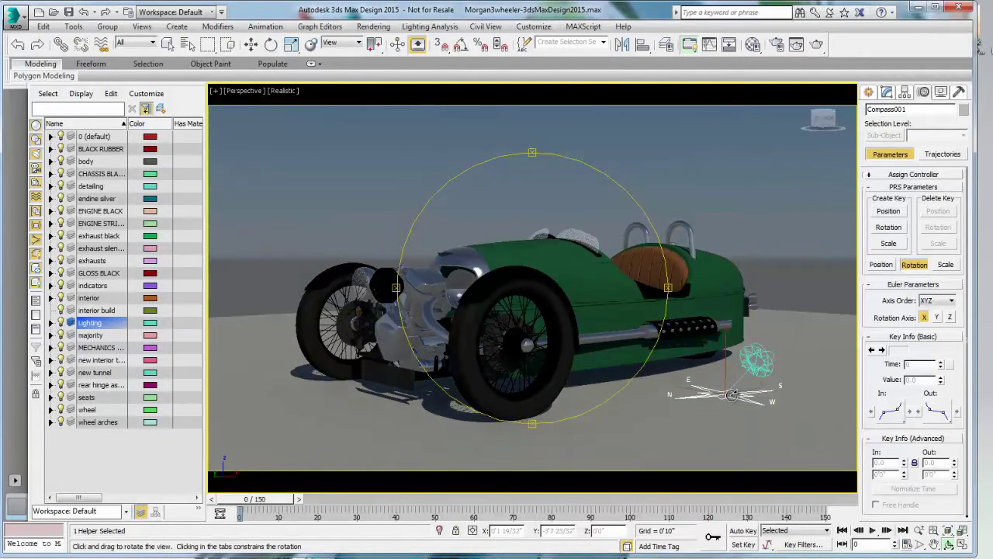
# Choose the Outdoor Daylight, Clear Sky exposure preset and render a preview at EV 15.0
pyautogui.click(374, 27)
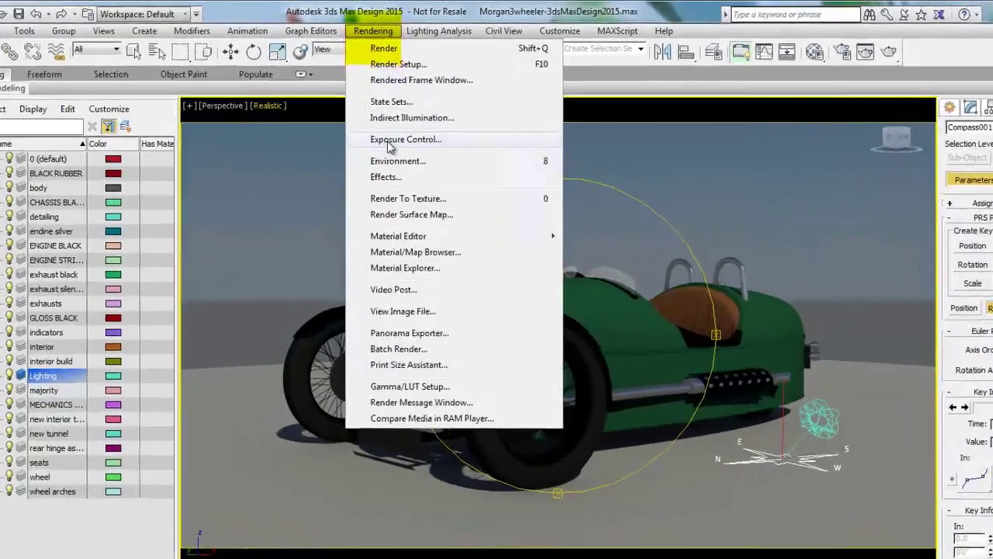
pyautogui.click(386, 121)
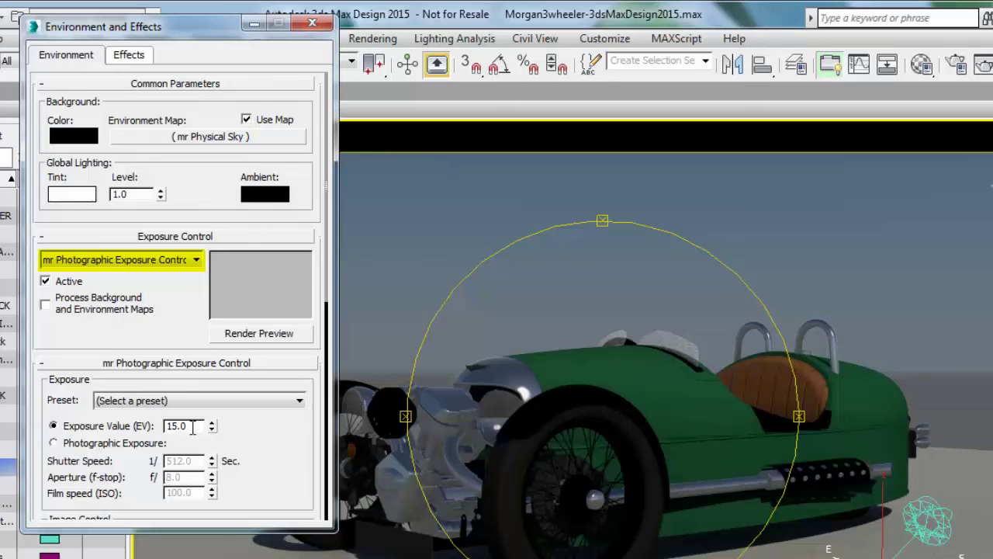
pyautogui.click(193, 401)
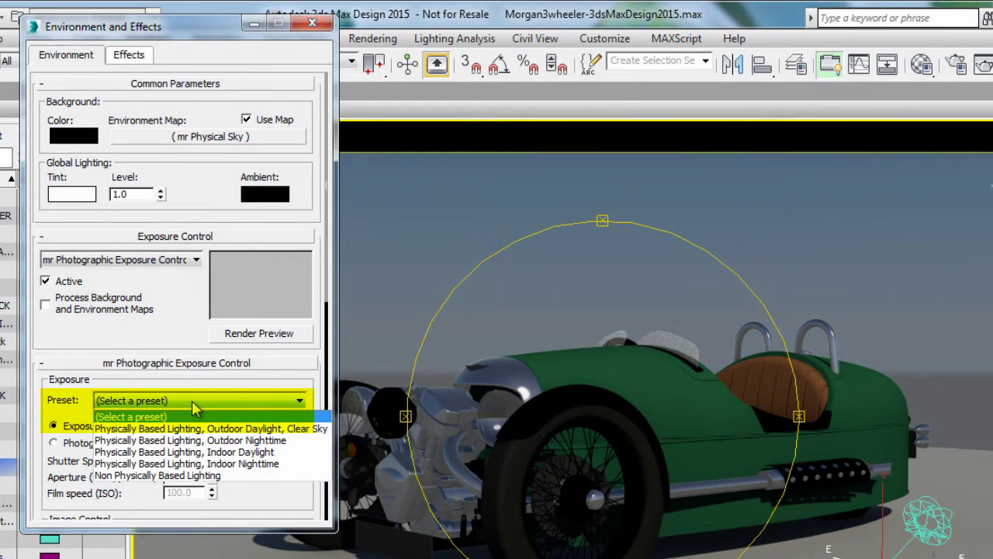
pyautogui.click(186, 428)
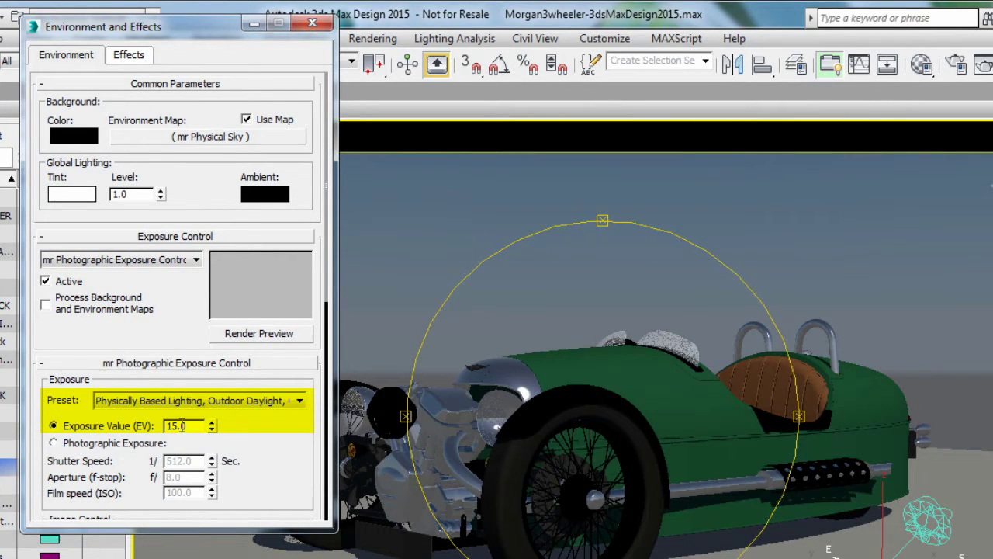
pyautogui.click(248, 334)
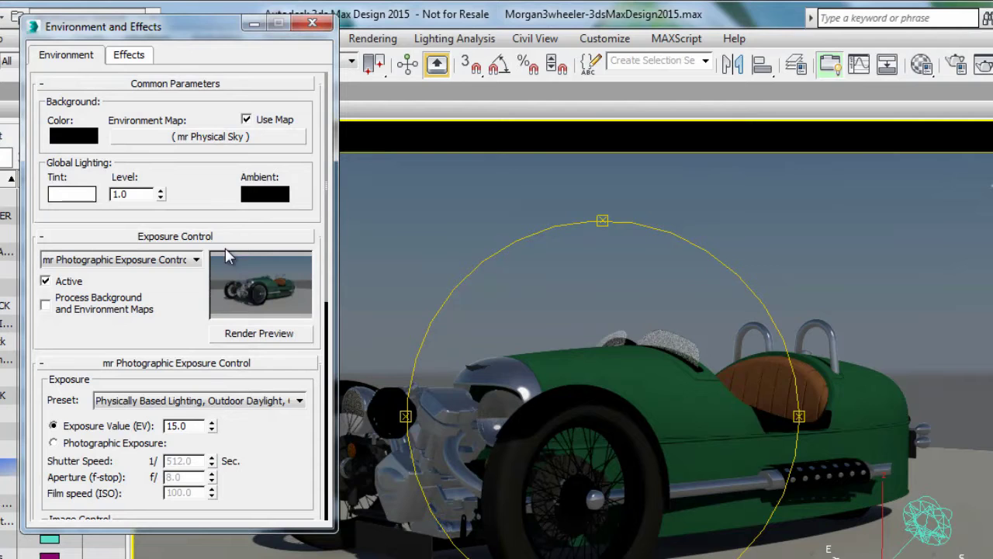
# Try exposure values between 12.0 and 15.0 with the spinner
pyautogui.click(212, 429)
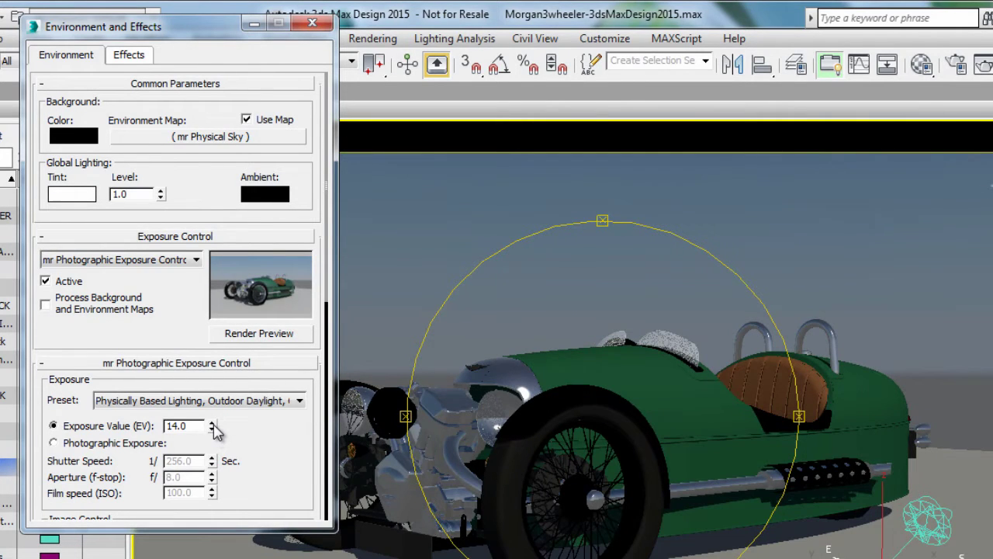
pyautogui.click(211, 423)
pyautogui.click(212, 429)
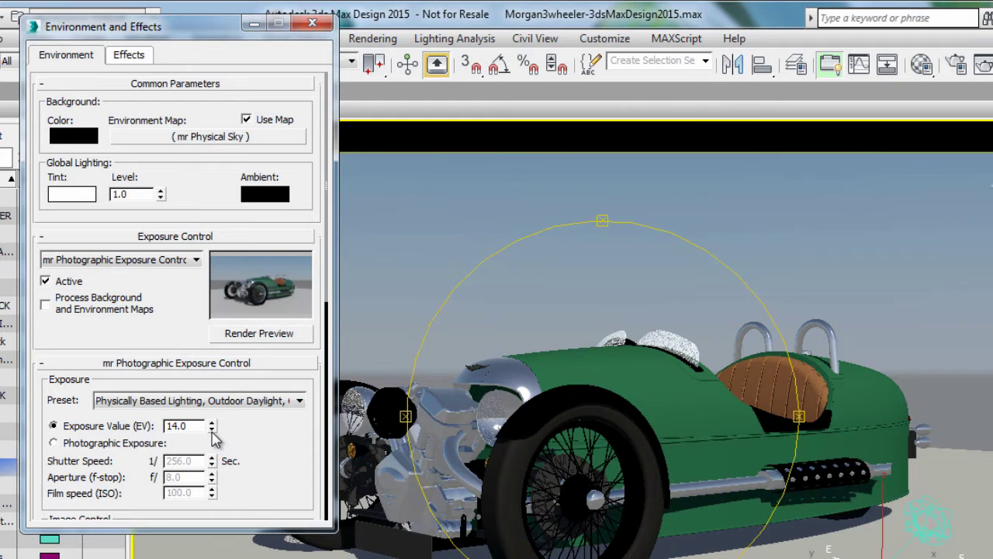
pyautogui.click(212, 430)
pyautogui.click(212, 429)
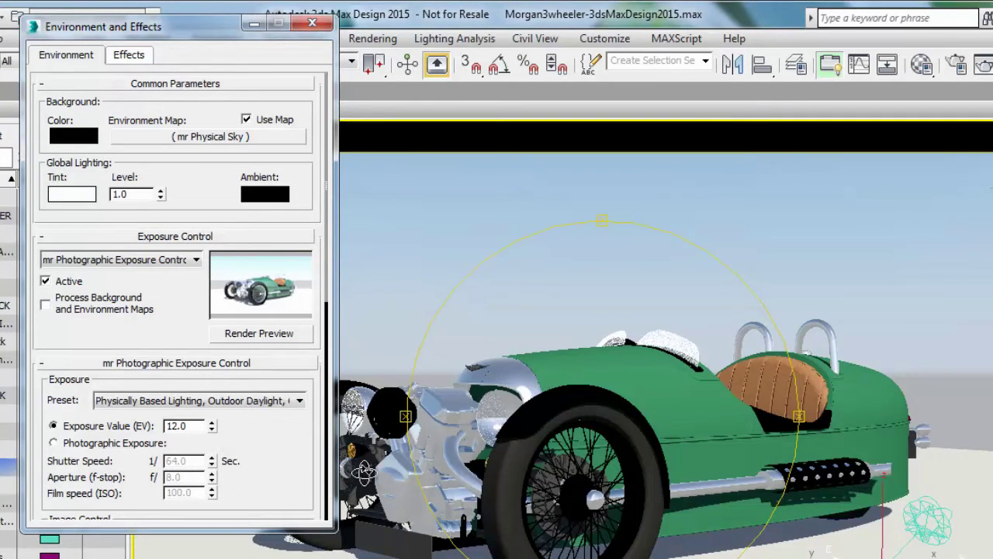
pyautogui.click(212, 423)
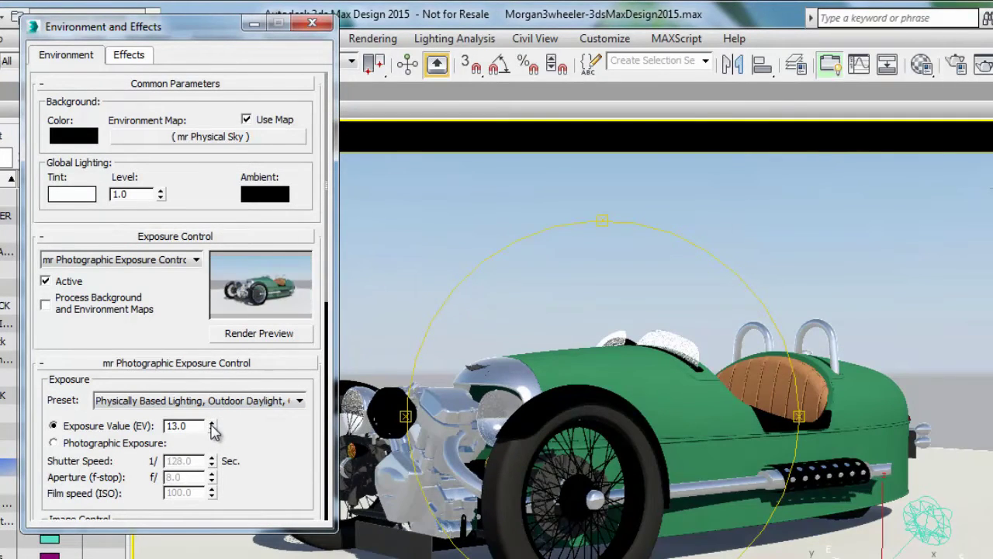
pyautogui.click(211, 423)
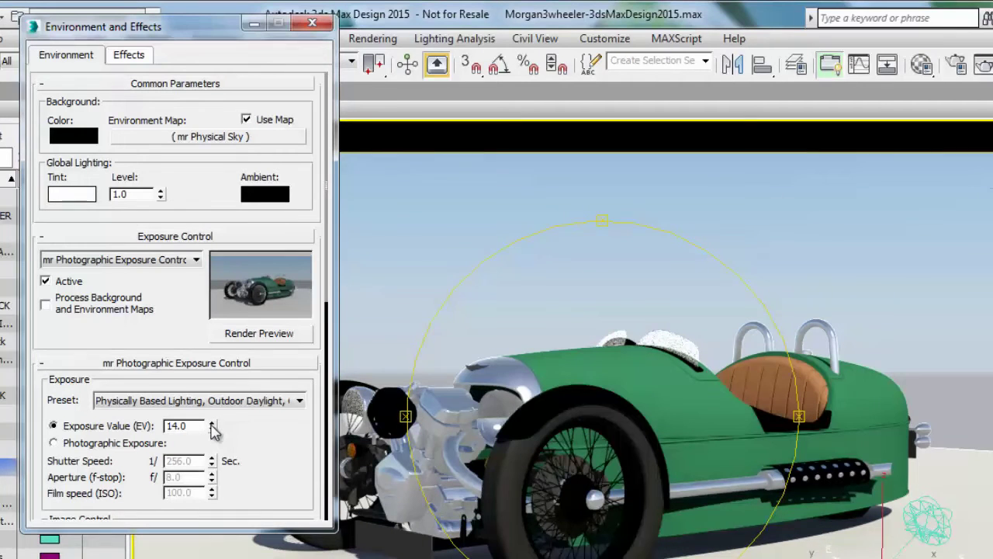
# Enter an exposure value of 14.5 and close Environment and Effects
pyautogui.doubleClick(177, 426)
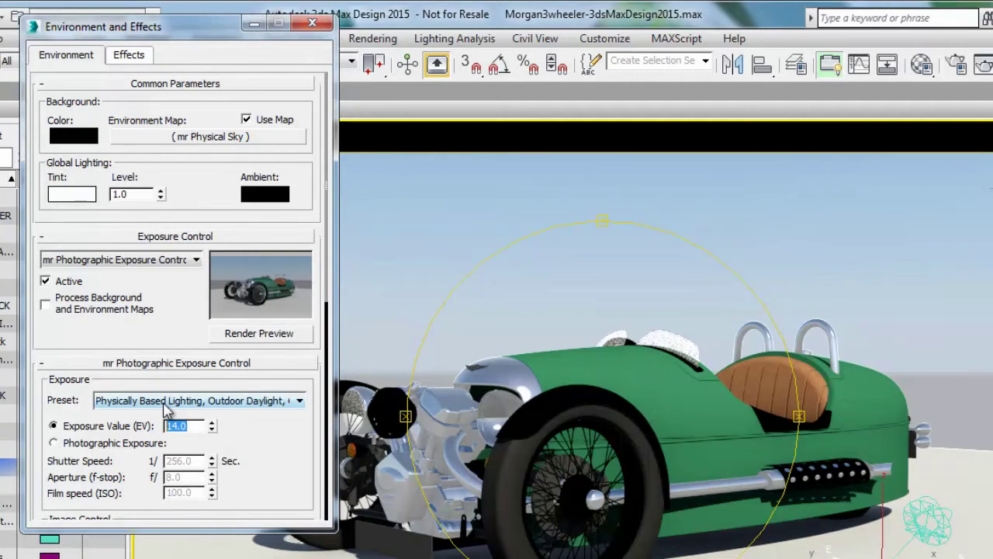
pyautogui.write('15.5')
pyautogui.press('Return')
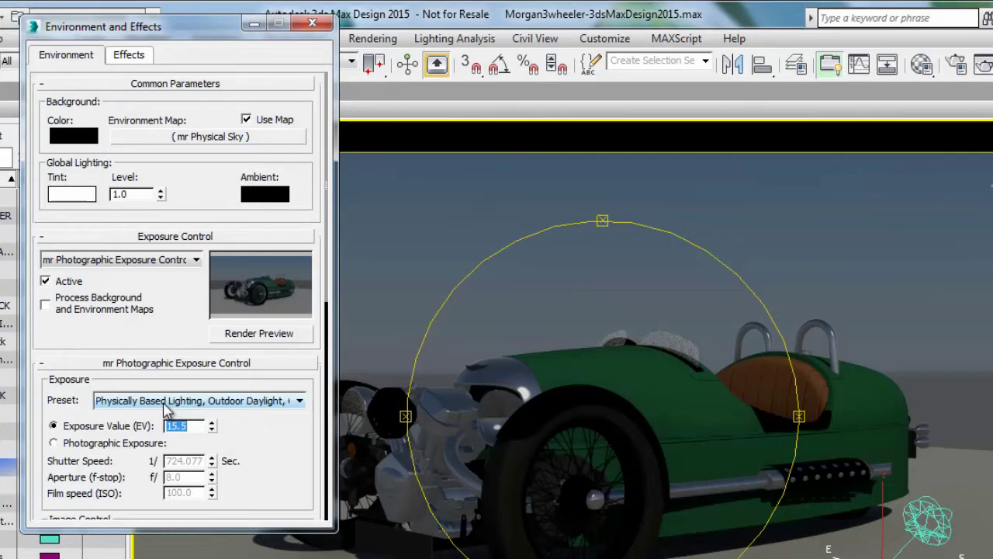
pyautogui.write('14.5')
pyautogui.press('Return')
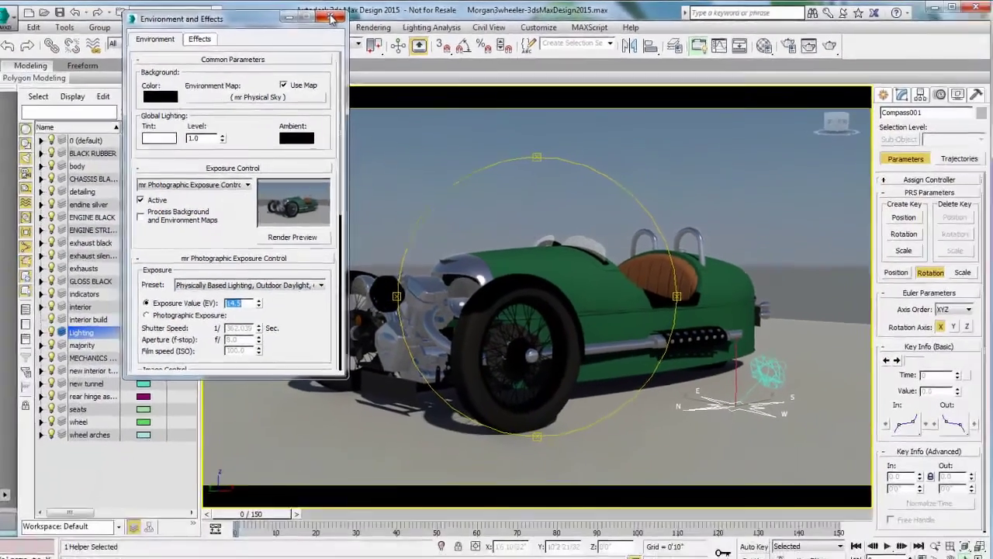
pyautogui.click(312, 23)
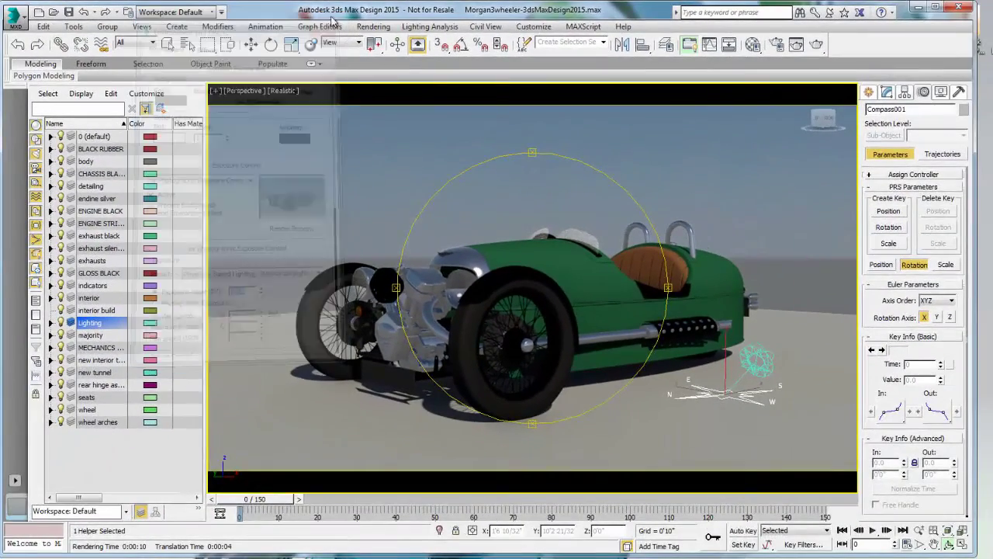
# Render the daylit car, clone the old black-background frame to compare, then close the clone
pyautogui.click(796, 47)
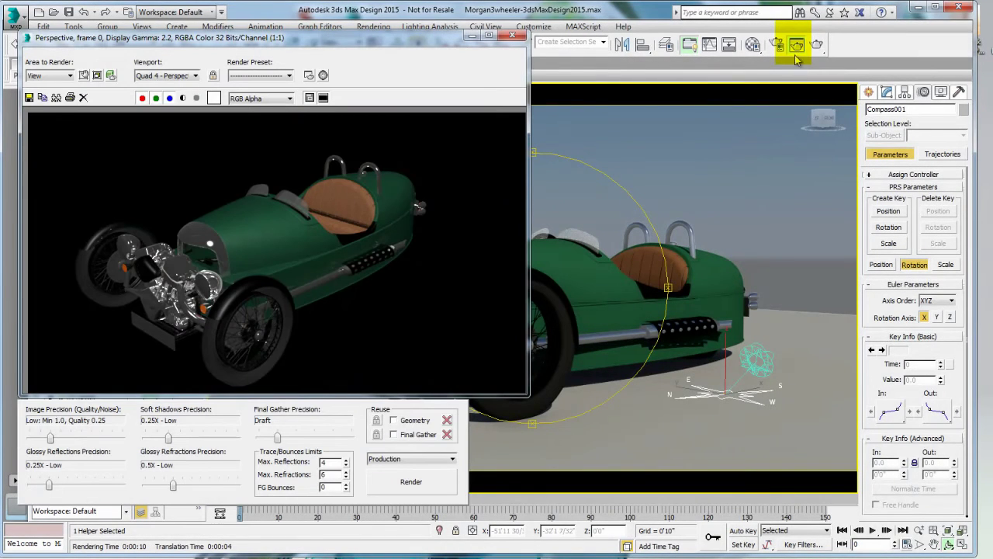
pyautogui.click(414, 484)
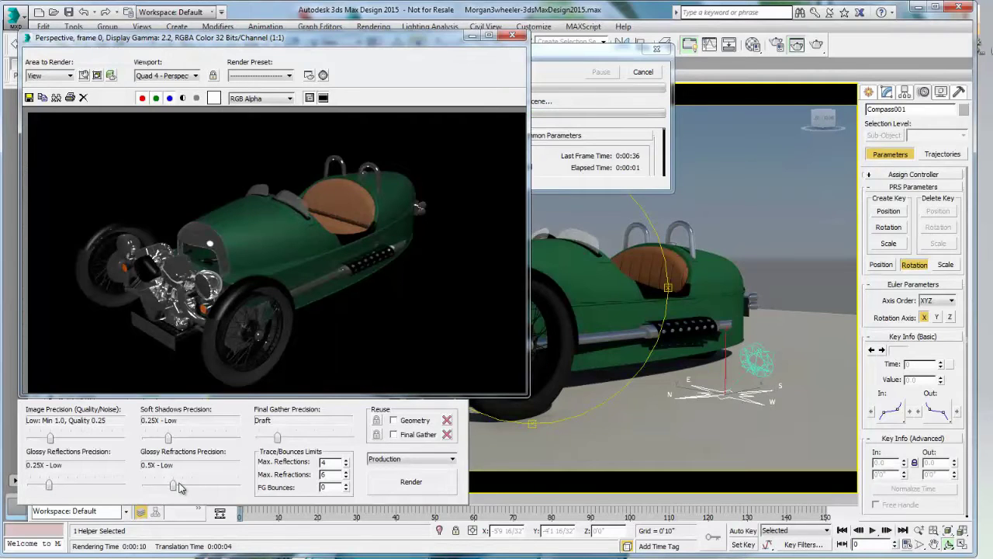
pyautogui.click(56, 98)
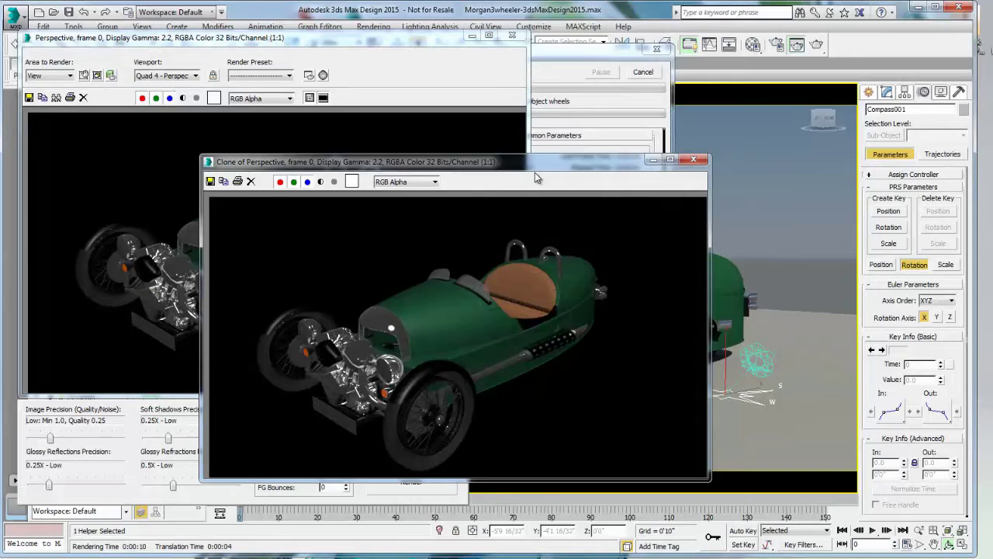
pyautogui.click(429, 40)
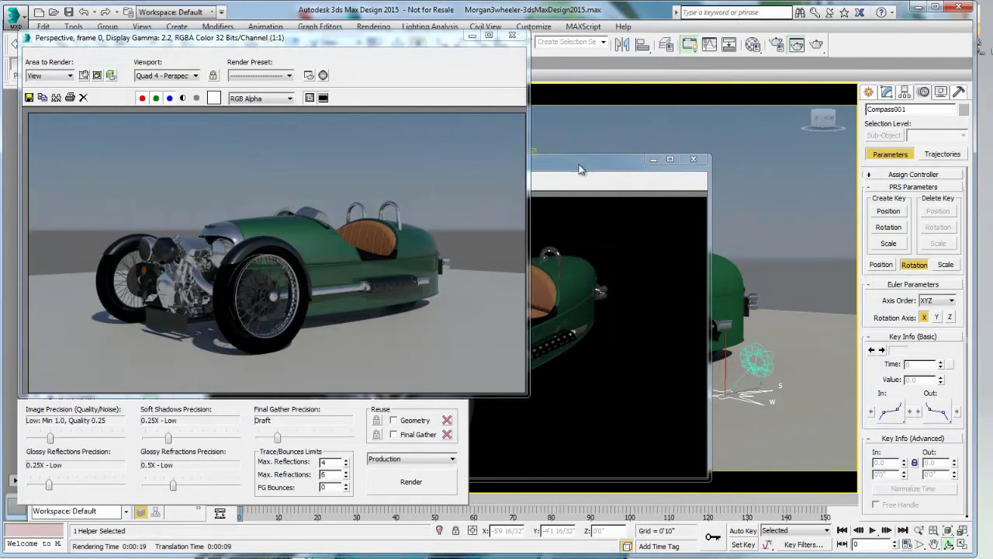
pyautogui.click(580, 169)
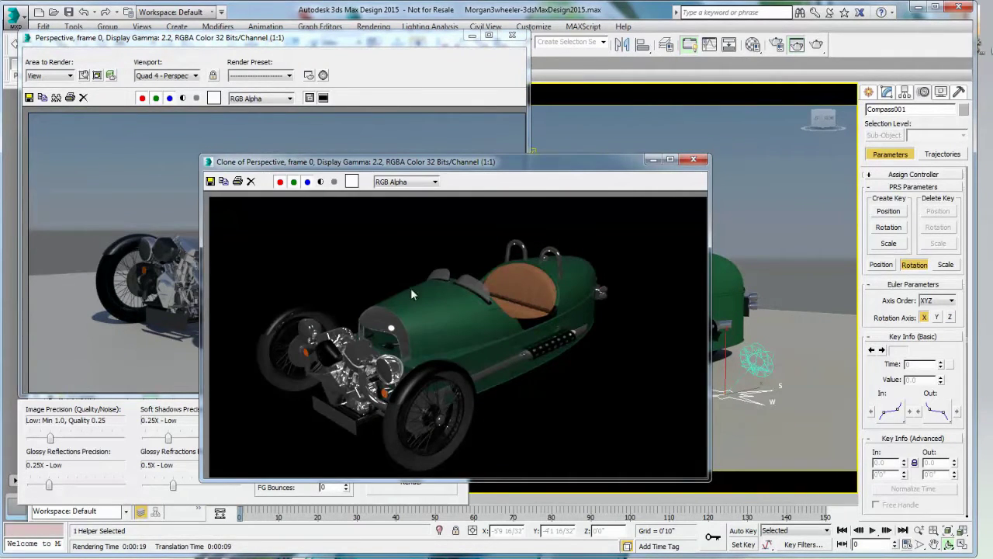
pyautogui.click(653, 159)
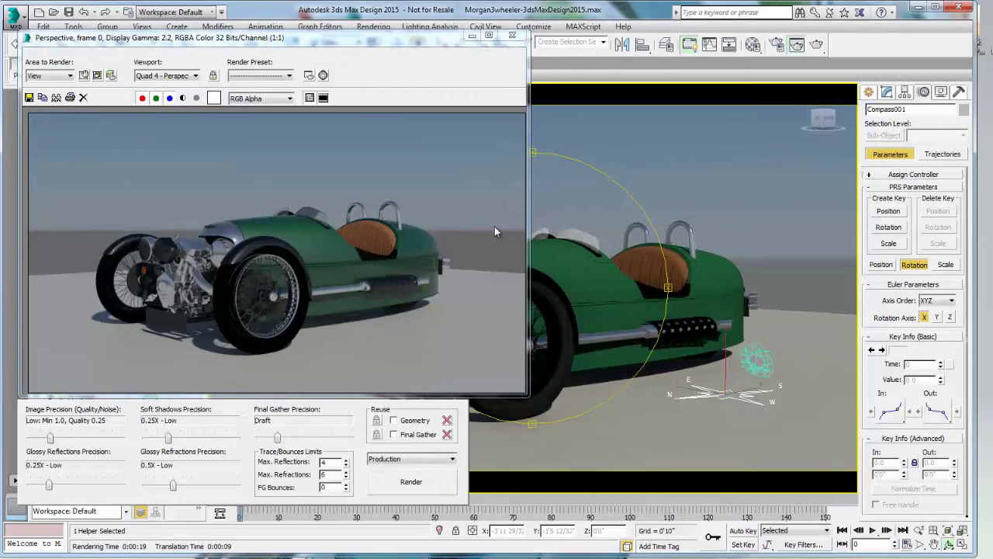
# Close the render window and review the viewport's view options without changing them
pyautogui.click(471, 36)
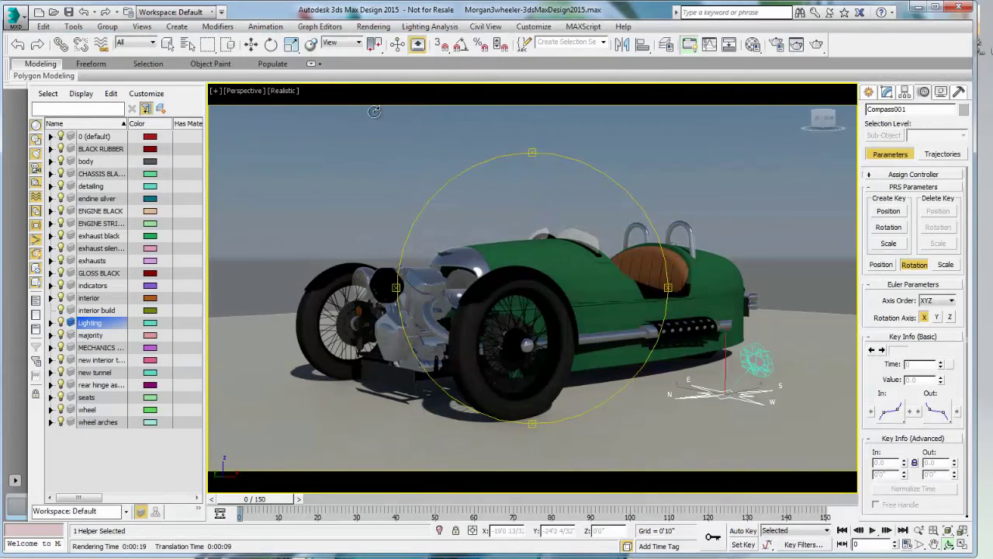
pyautogui.click(243, 90)
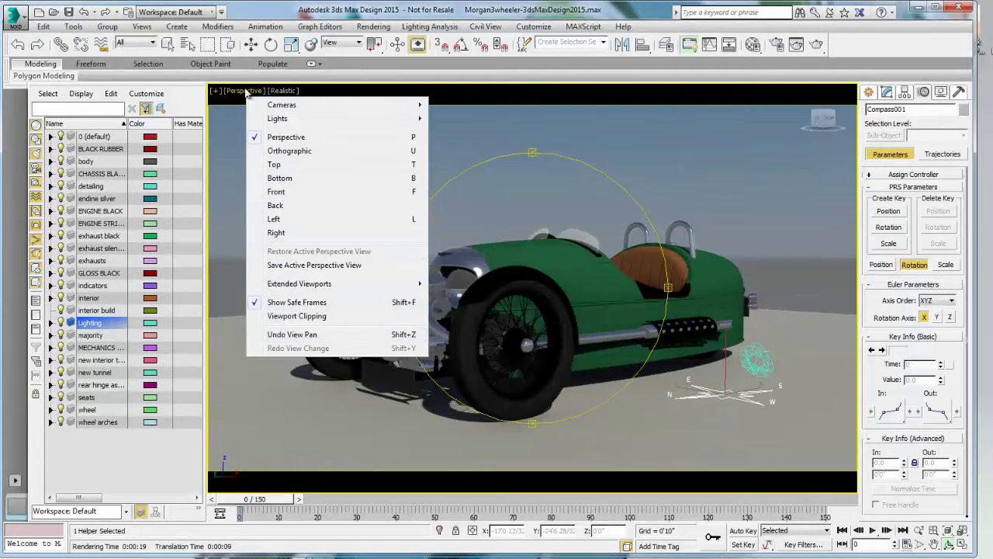
pyautogui.click(177, 26)
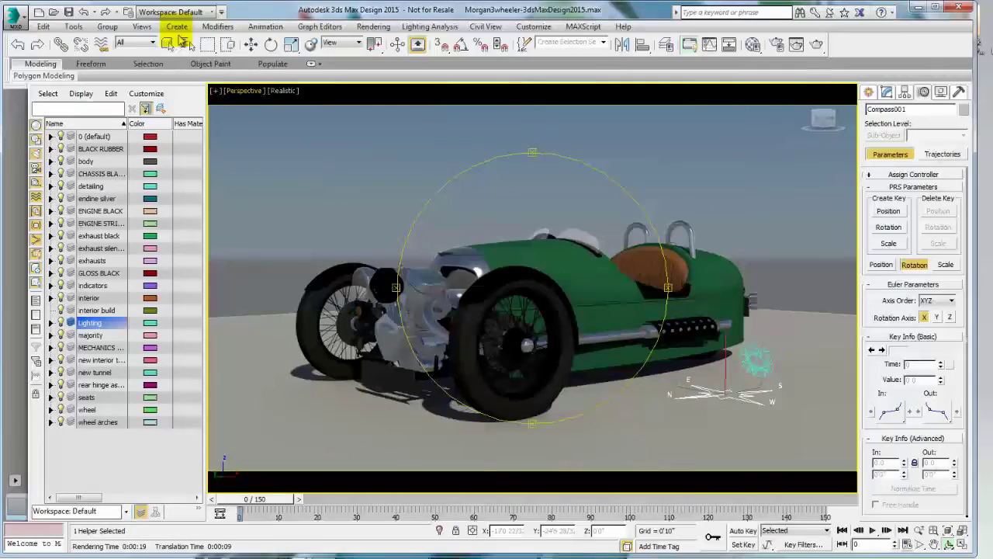
# Create Camera001 from the current perspective view, then select the Daylight001 sun object
pyautogui.click(177, 26)
pyautogui.moveTo(191, 216)
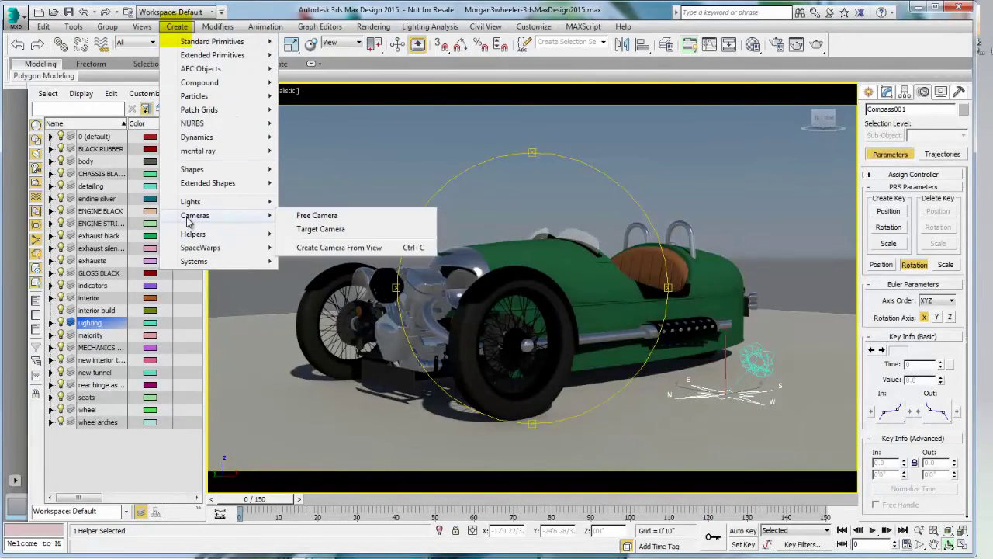
pyautogui.click(317, 248)
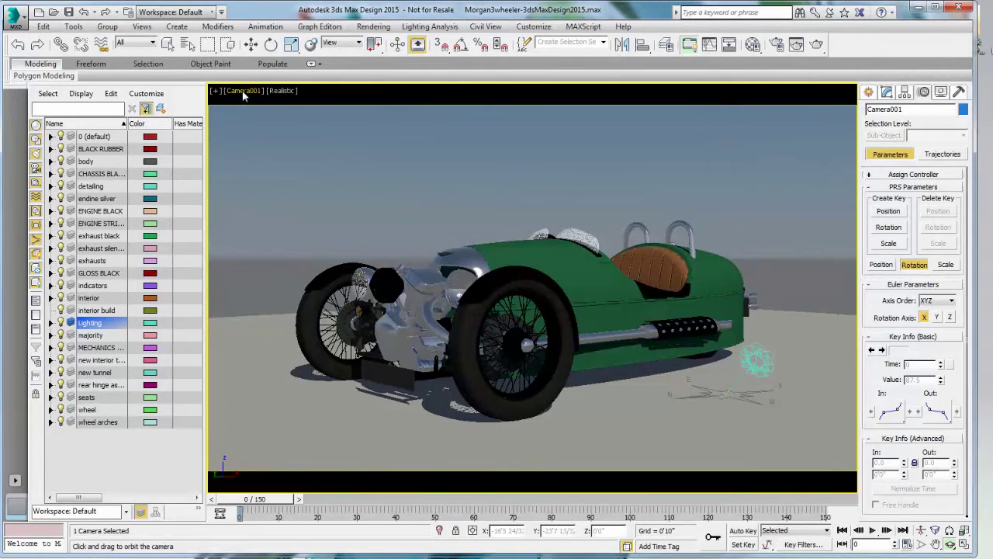
pyautogui.click(757, 360)
# In the daylight's mr Sky Advanced Parameters, try horizon heights -1.0 and -0.5, settling on -0.8
pyautogui.press('e')
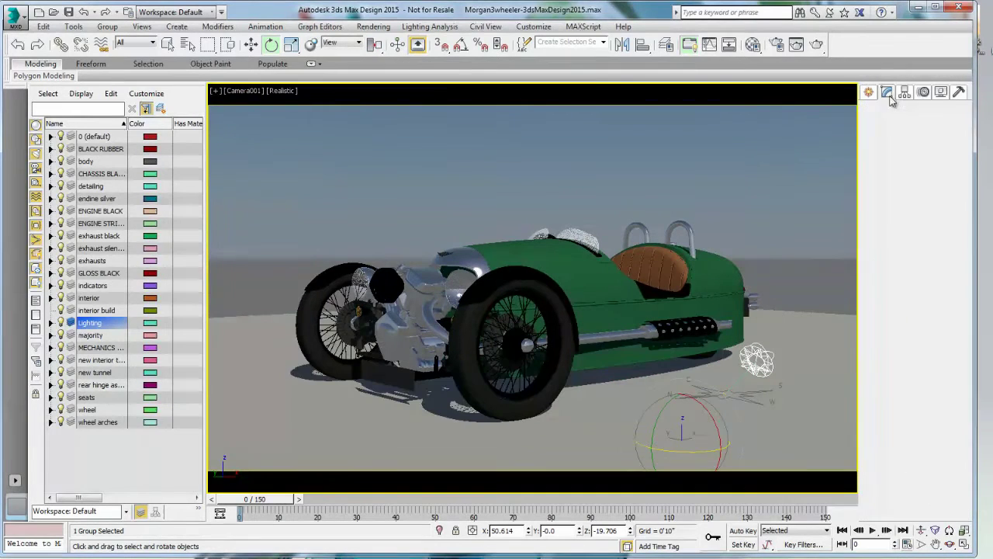
pyautogui.click(887, 91)
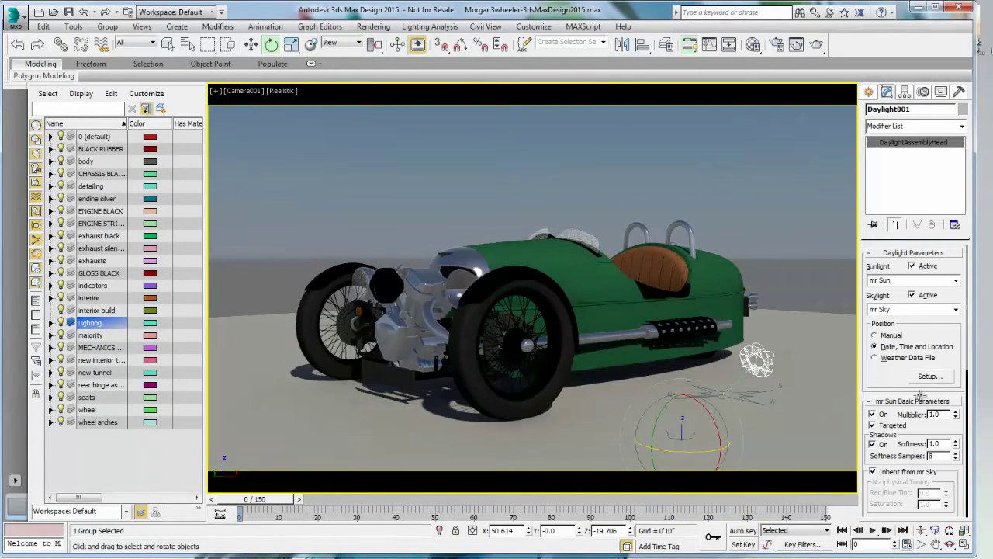
pyautogui.moveTo(968, 310); pyautogui.dragTo(864, 472)
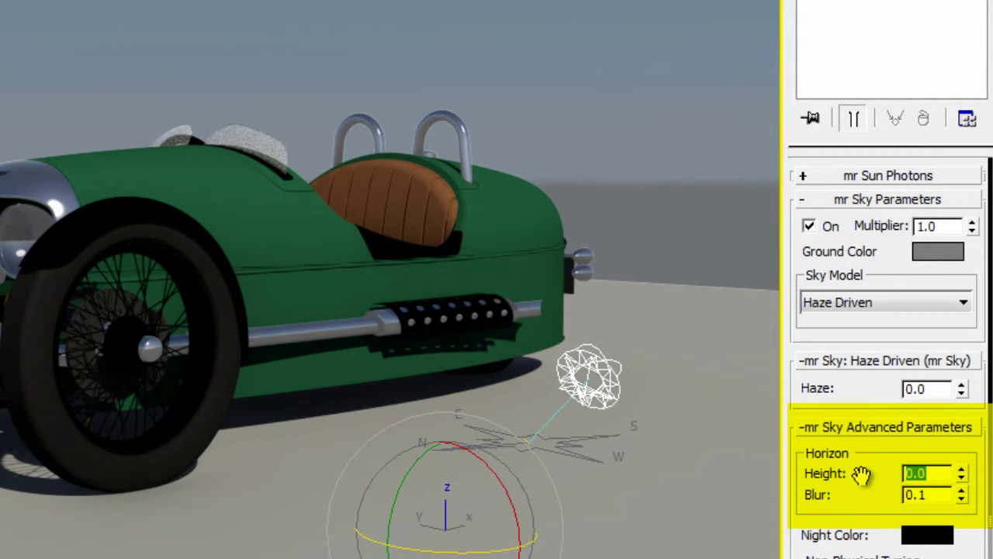
pyautogui.write('-1')
pyautogui.press('Return')
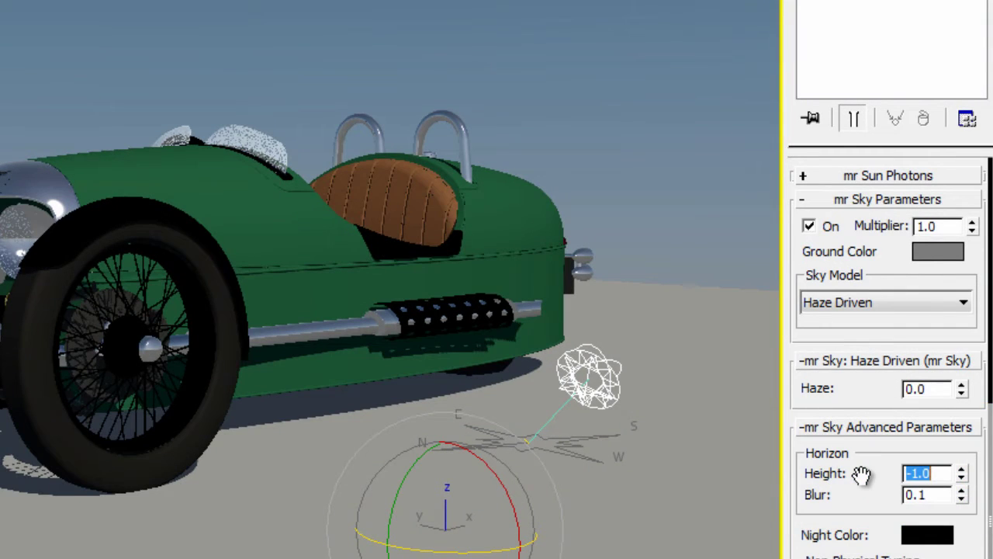
pyautogui.write('-0.5')
pyautogui.press('Return')
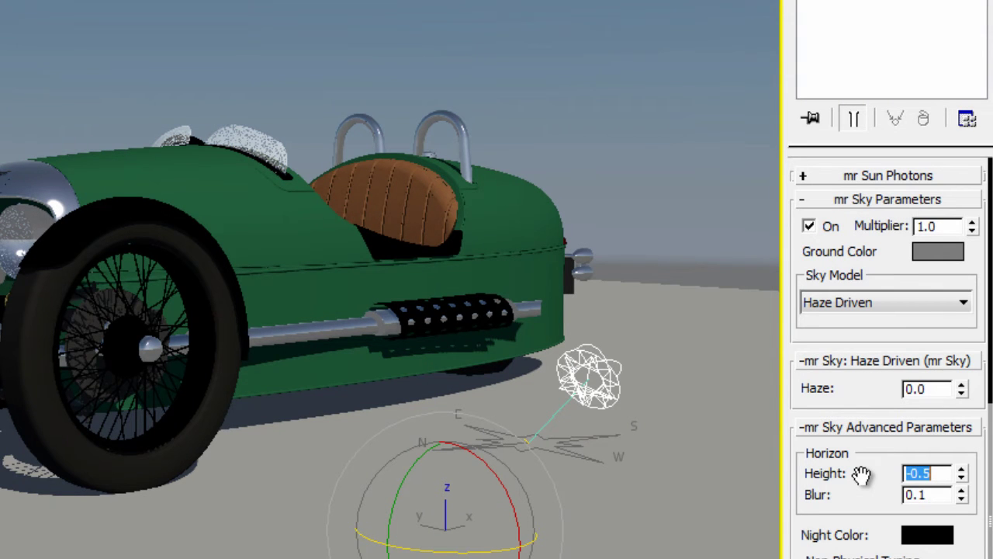
pyautogui.write('-.8')
pyautogui.press('Return')
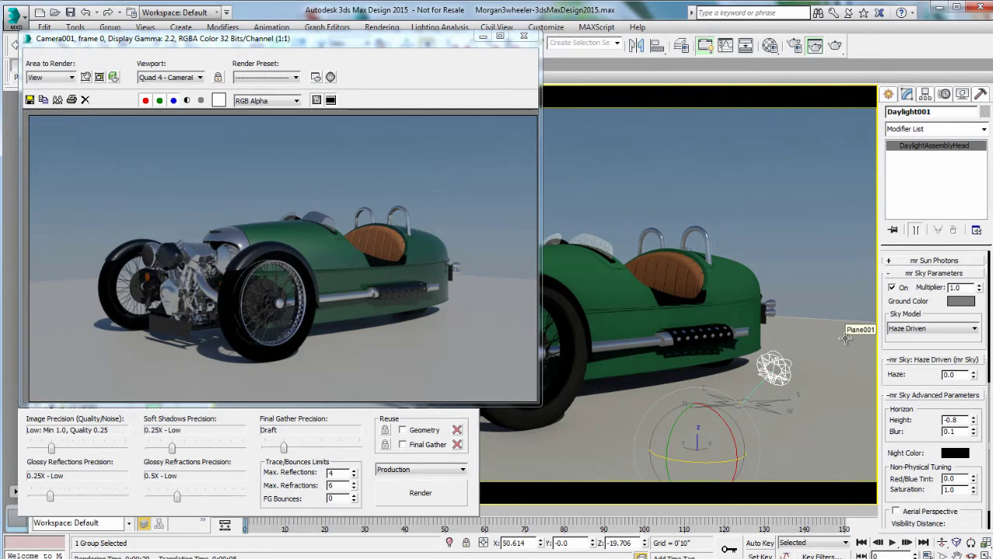
# Clone the Camera001 rendered frame window and minimize the copy
pyautogui.click(58, 100)
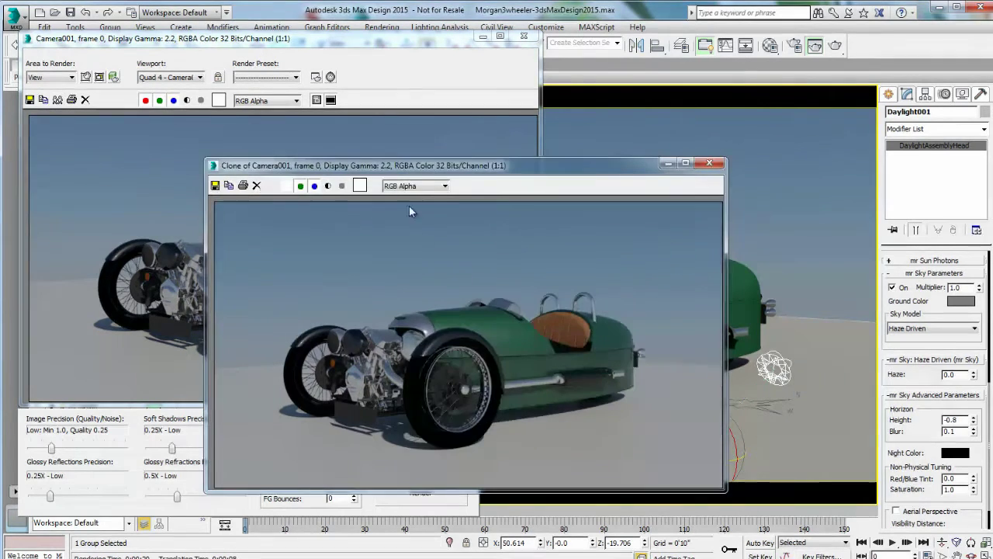
pyautogui.click(668, 163)
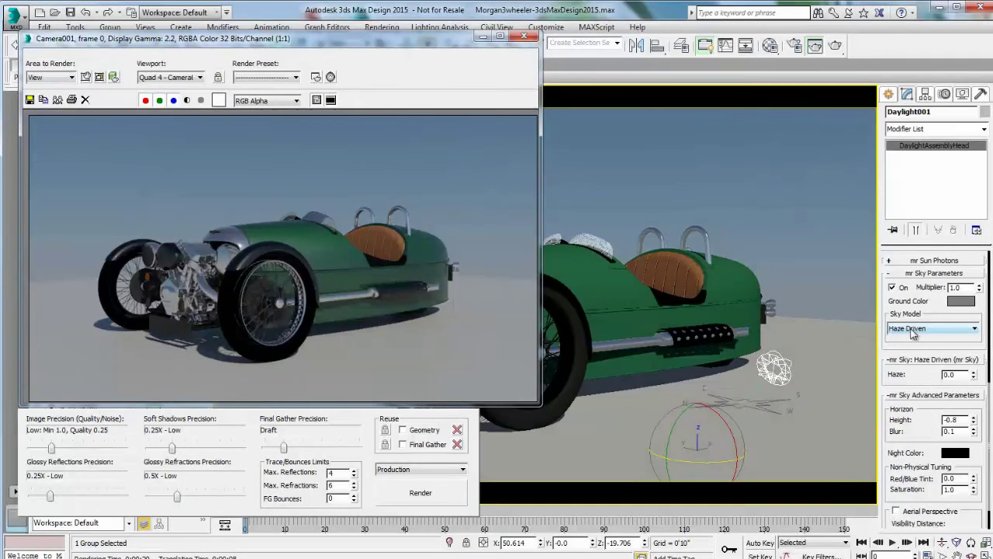
# Set the daylight sun's time to 18:38 in the date and time setup
pyautogui.moveTo(982, 302); pyautogui.dragTo(960, 413)
pyautogui.click(955, 382)
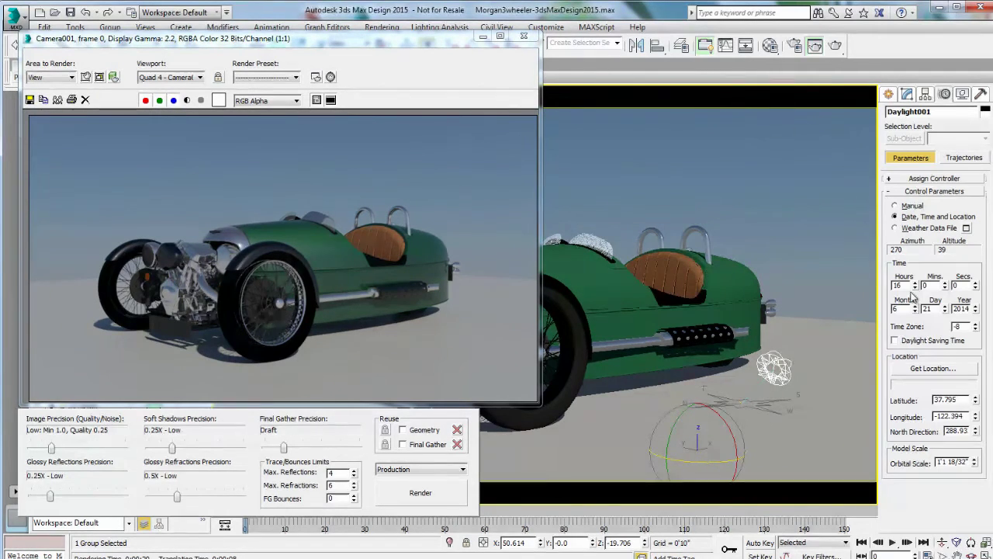
pyautogui.moveTo(945, 285); pyautogui.dragTo(947, 259)
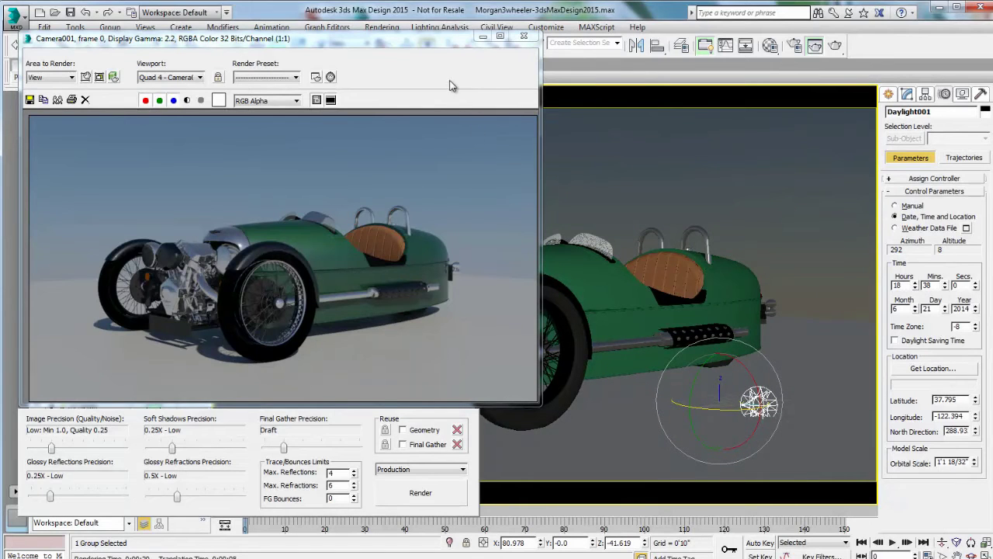
# Close the render window and rotate Compass001 to -87° so the sun backlights the car
pyautogui.click(483, 36)
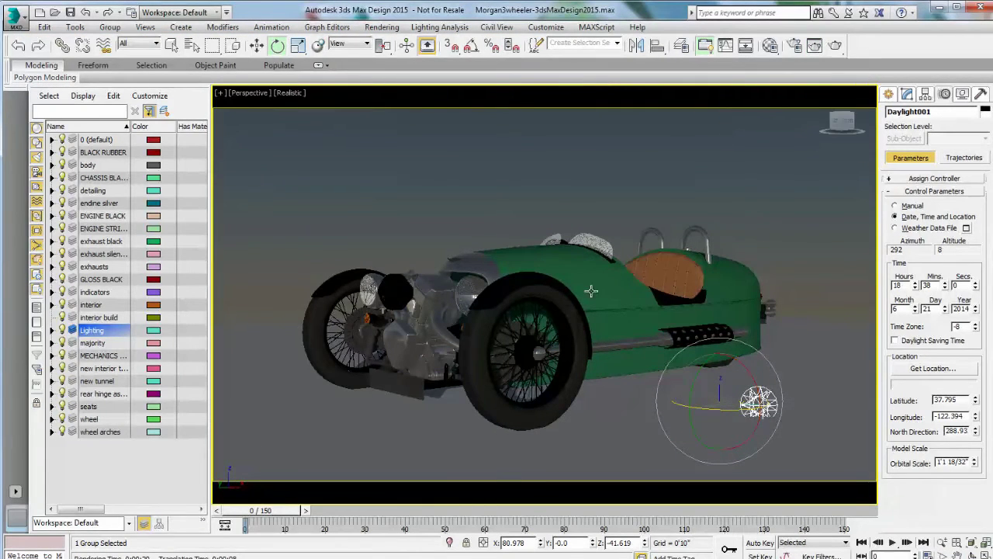
pyautogui.click(740, 409)
pyautogui.moveTo(739, 409); pyautogui.dragTo(668, 308)
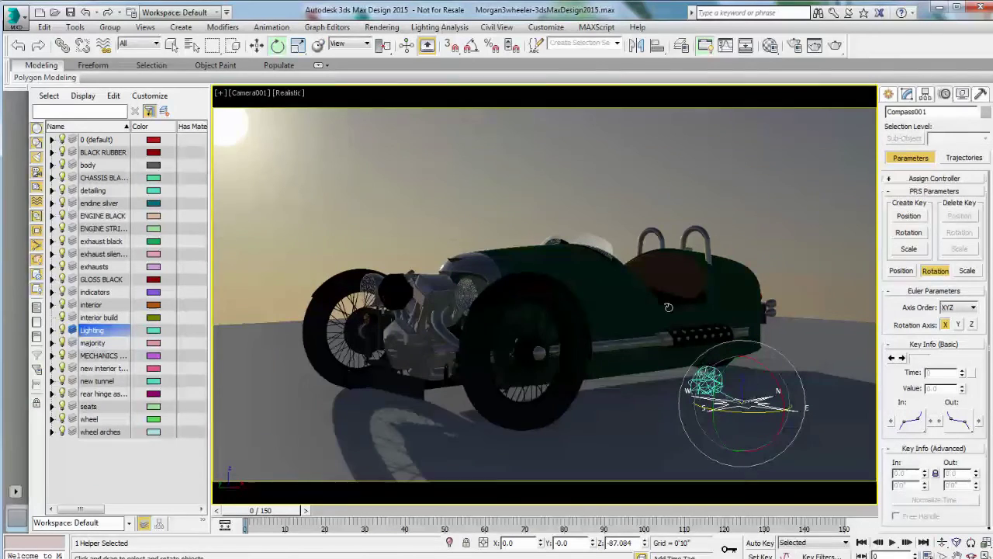
# Open Environment and Effects and generate an exposure render preview
pyautogui.click(382, 27)
pyautogui.click(393, 142)
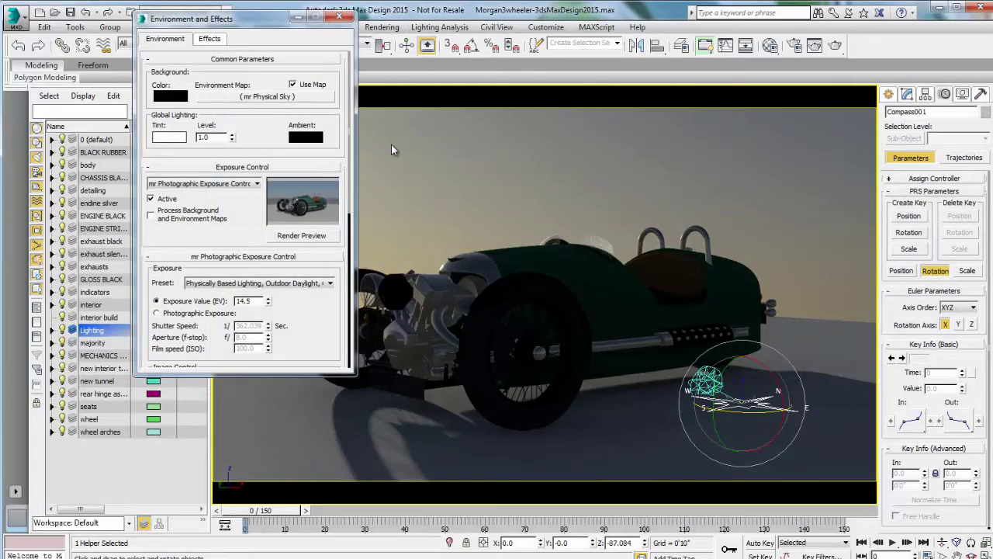
pyautogui.click(299, 235)
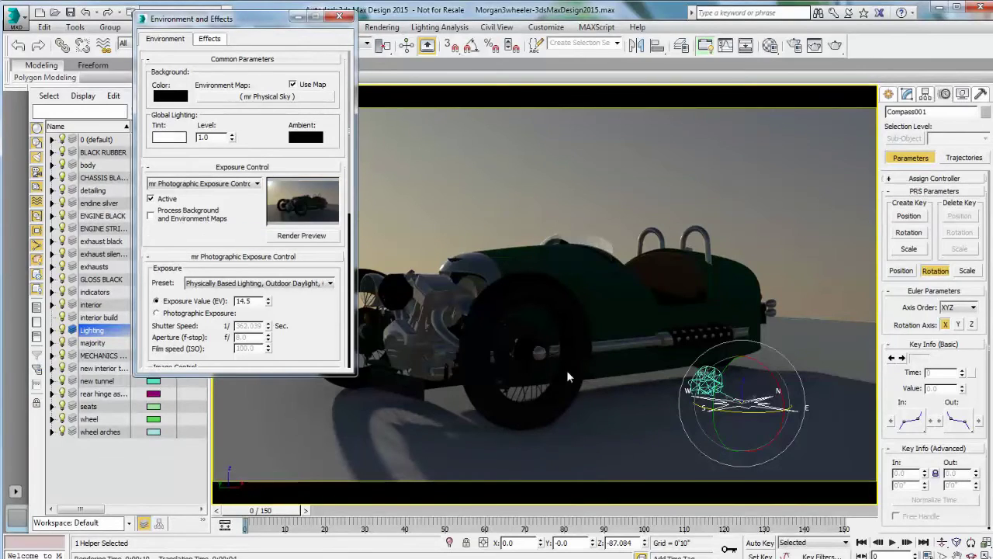
# Lower the exposure value from 14.5 to 13.0
pyautogui.click(268, 305)
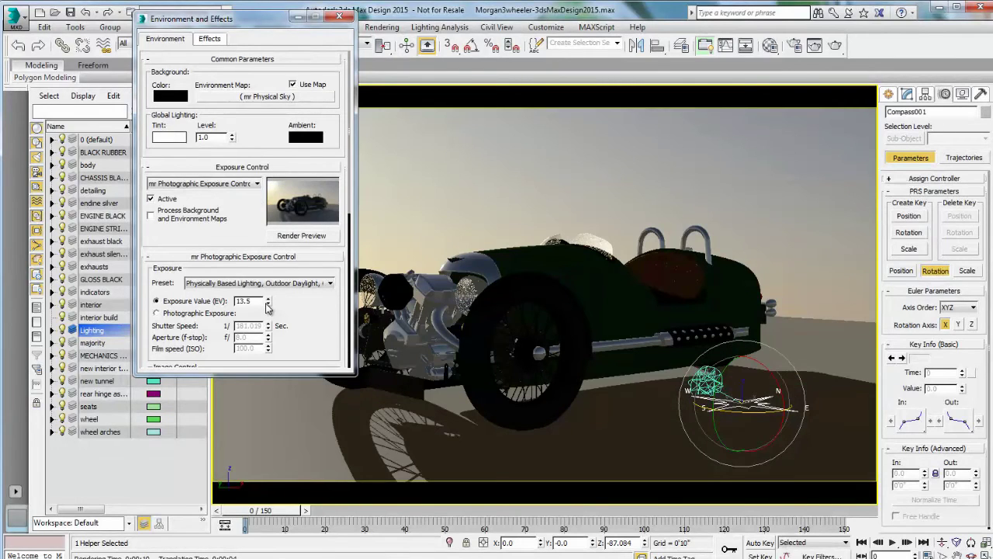
pyautogui.click(267, 304)
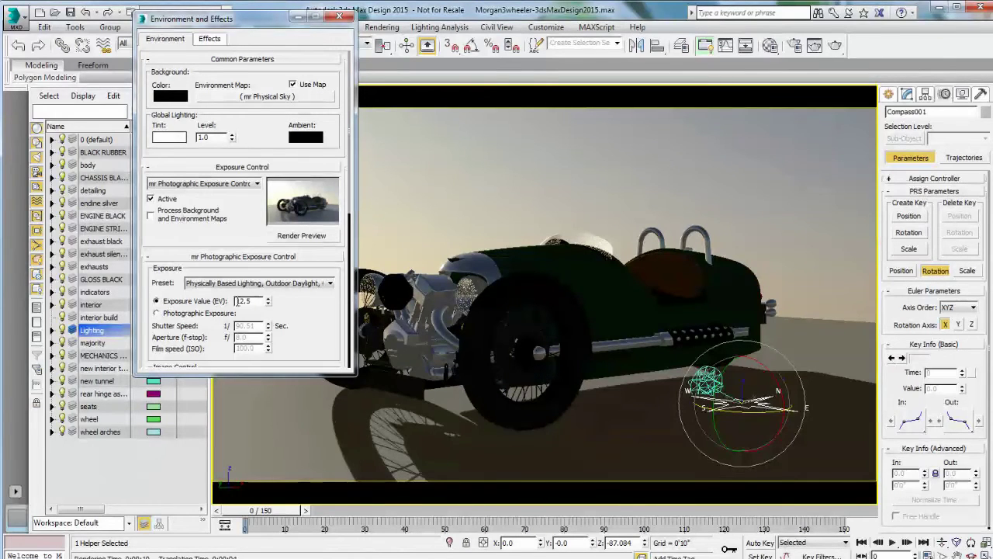
pyautogui.doubleClick(243, 301)
pyautogui.write('13')
pyautogui.press('Return')
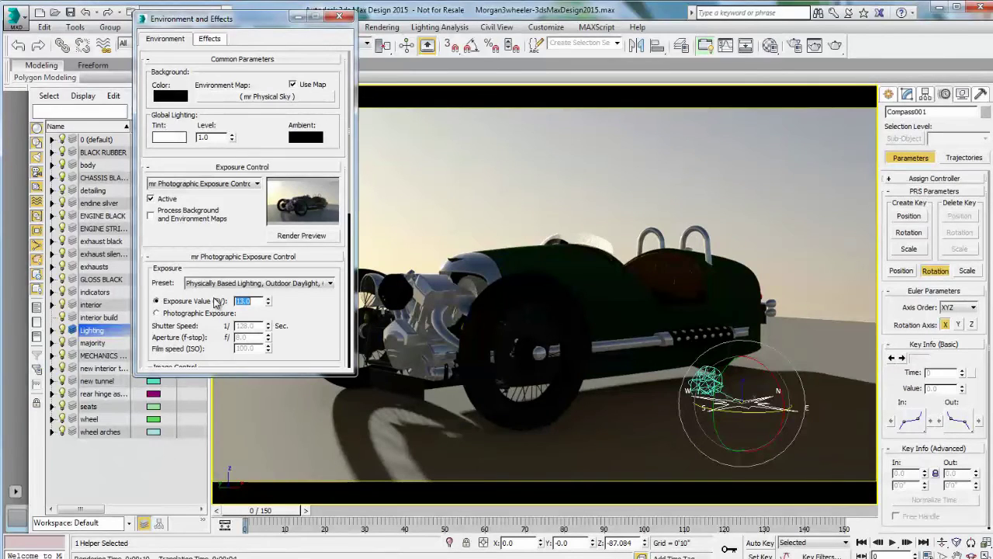
# Render the evening-lit Camera001 view and place the earlier clone beside it for comparison
pyautogui.click(835, 45)
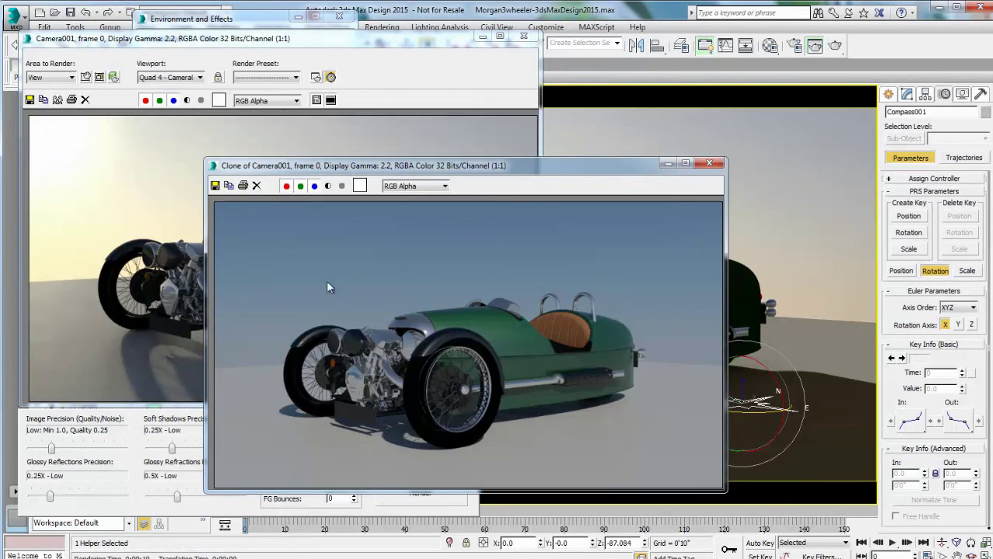
pyautogui.moveTo(405, 170)
pyautogui.mouseDown()
pyautogui.moveTo(595, 153)
pyautogui.moveTo(661, 199)
pyautogui.mouseUp()
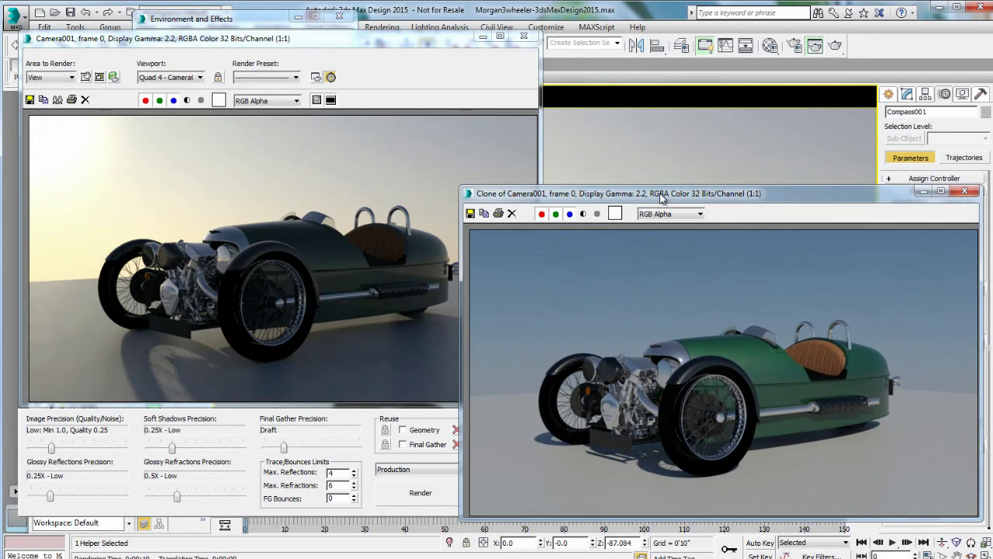